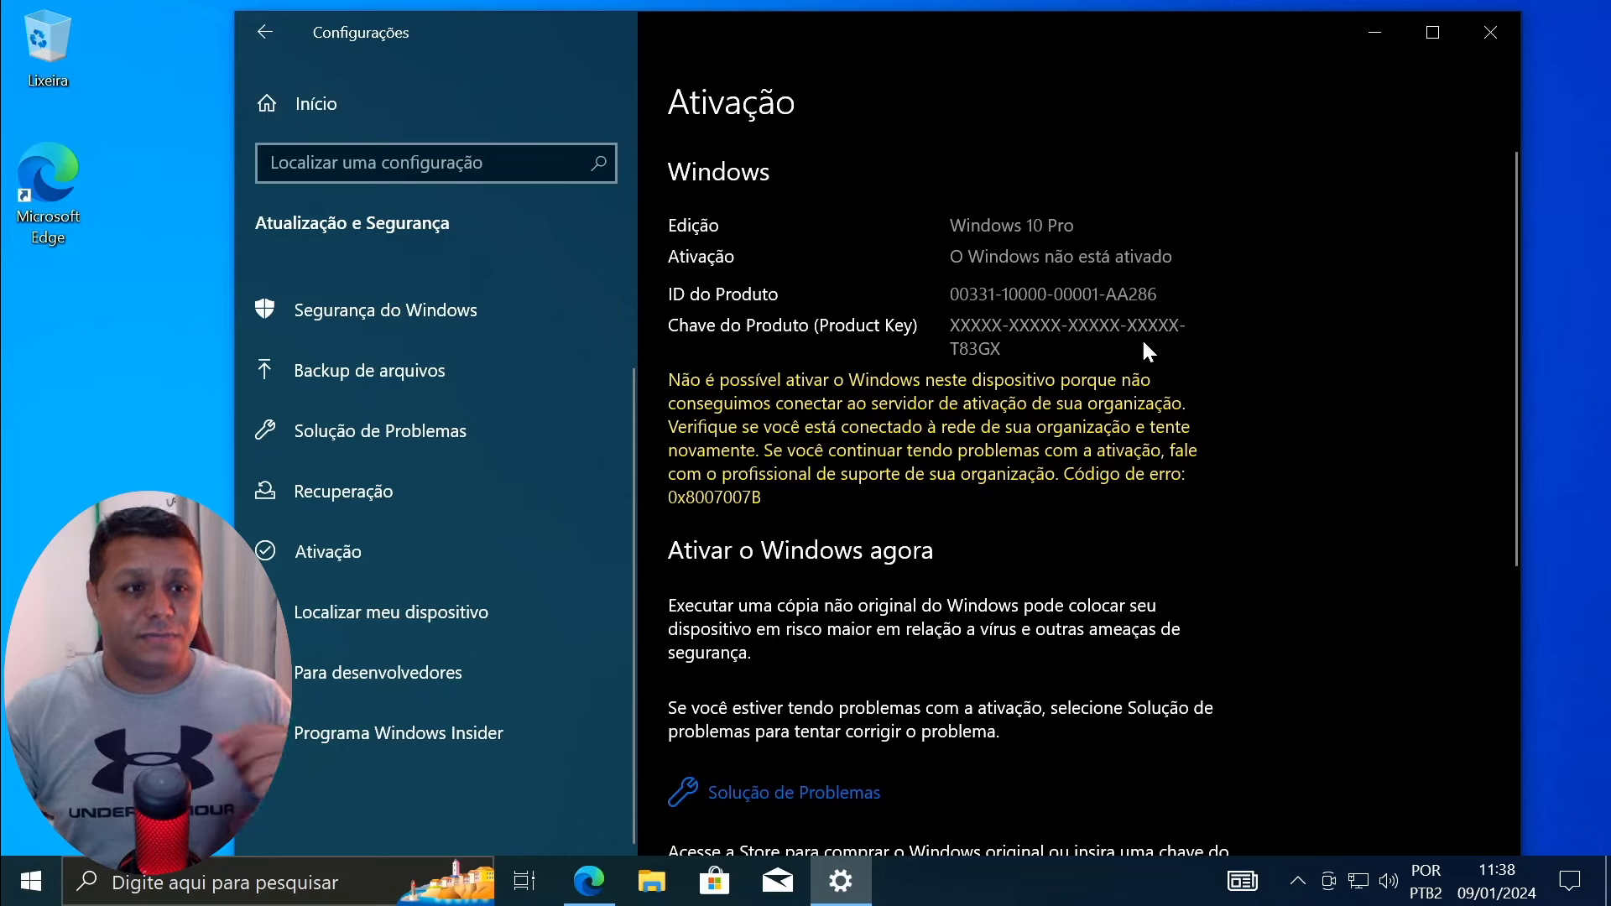
Step: Switch to Microsoft Edge and examine the Microsoft Community thread about activating Windows 10 with a Windows 7 Ultimate product key
click(589, 880)
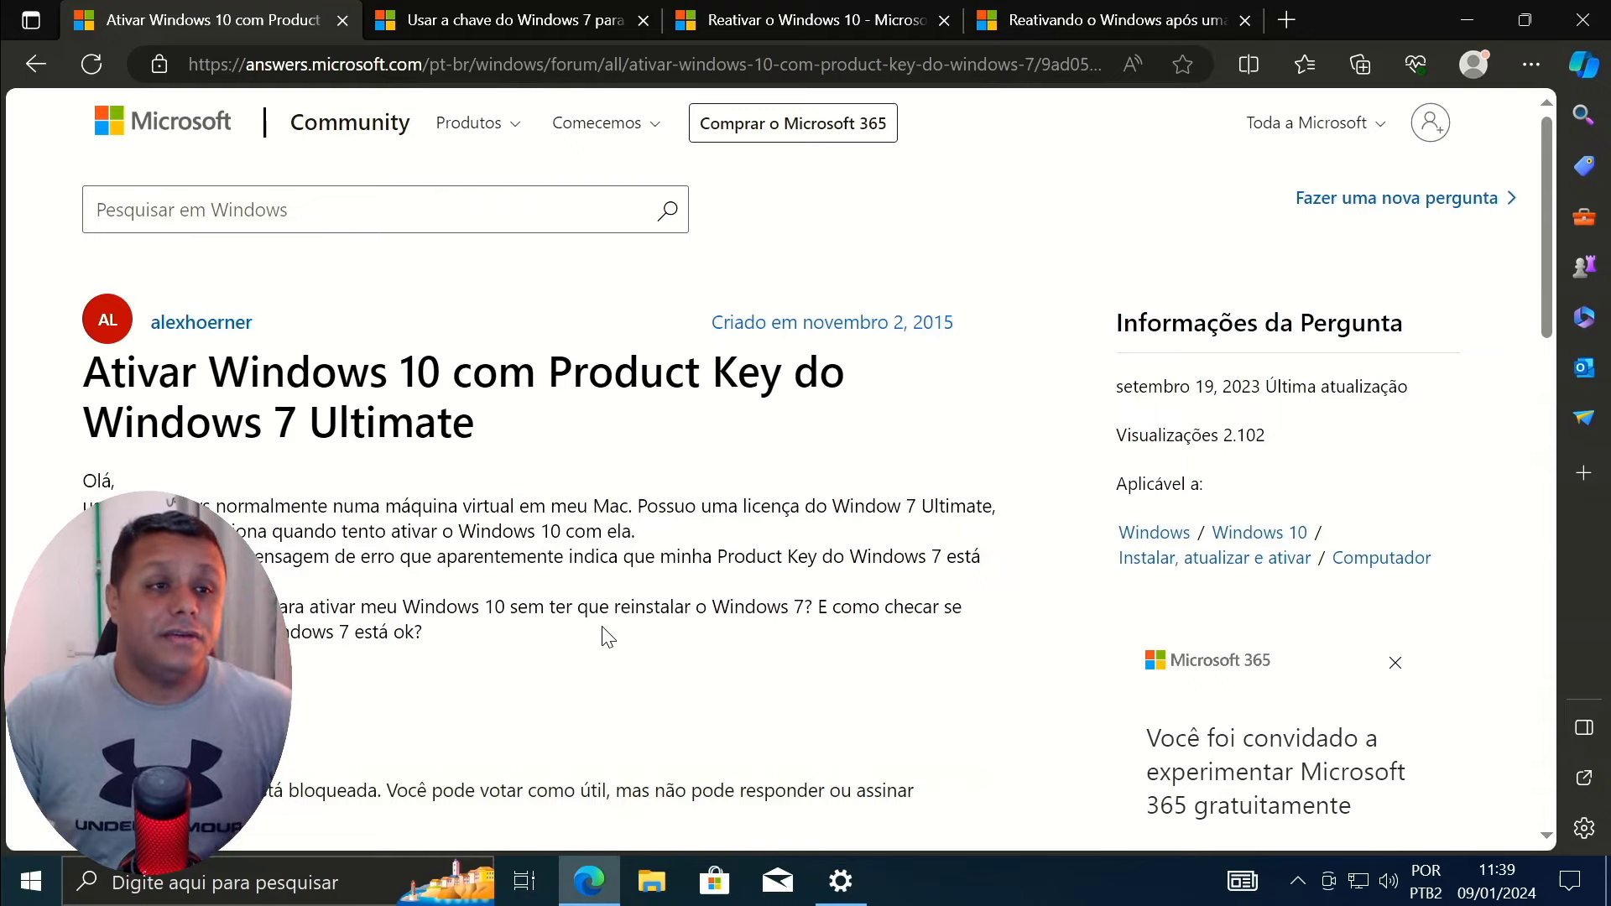
scroll(607, 635, down, 3)
scroll(610, 631, down, 10)
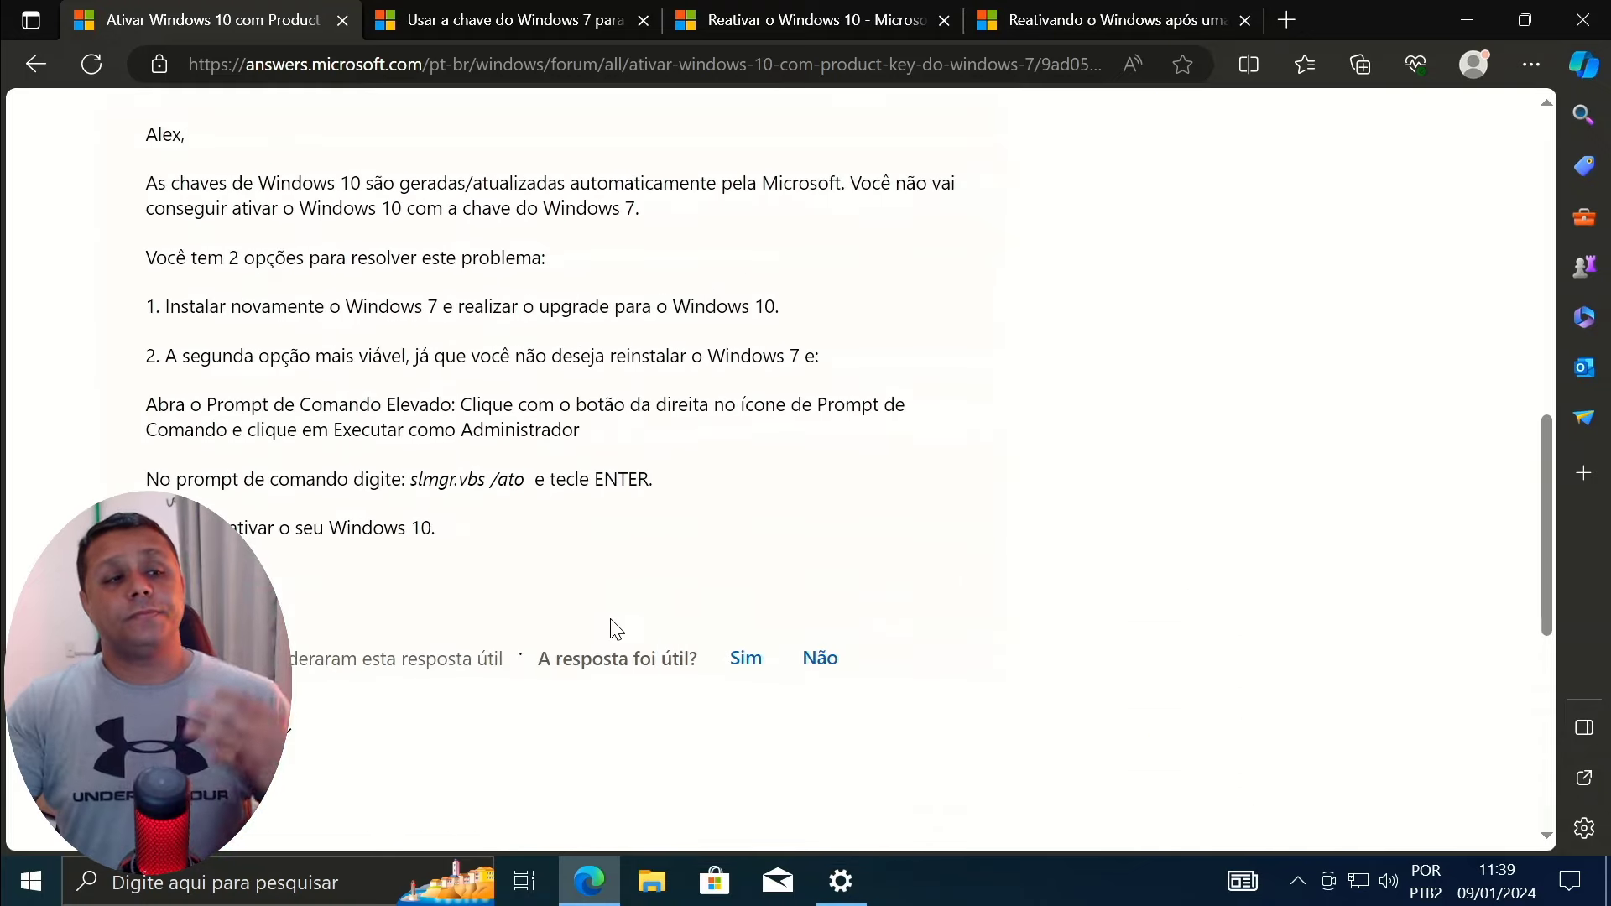
scroll(550, 568, down, 1)
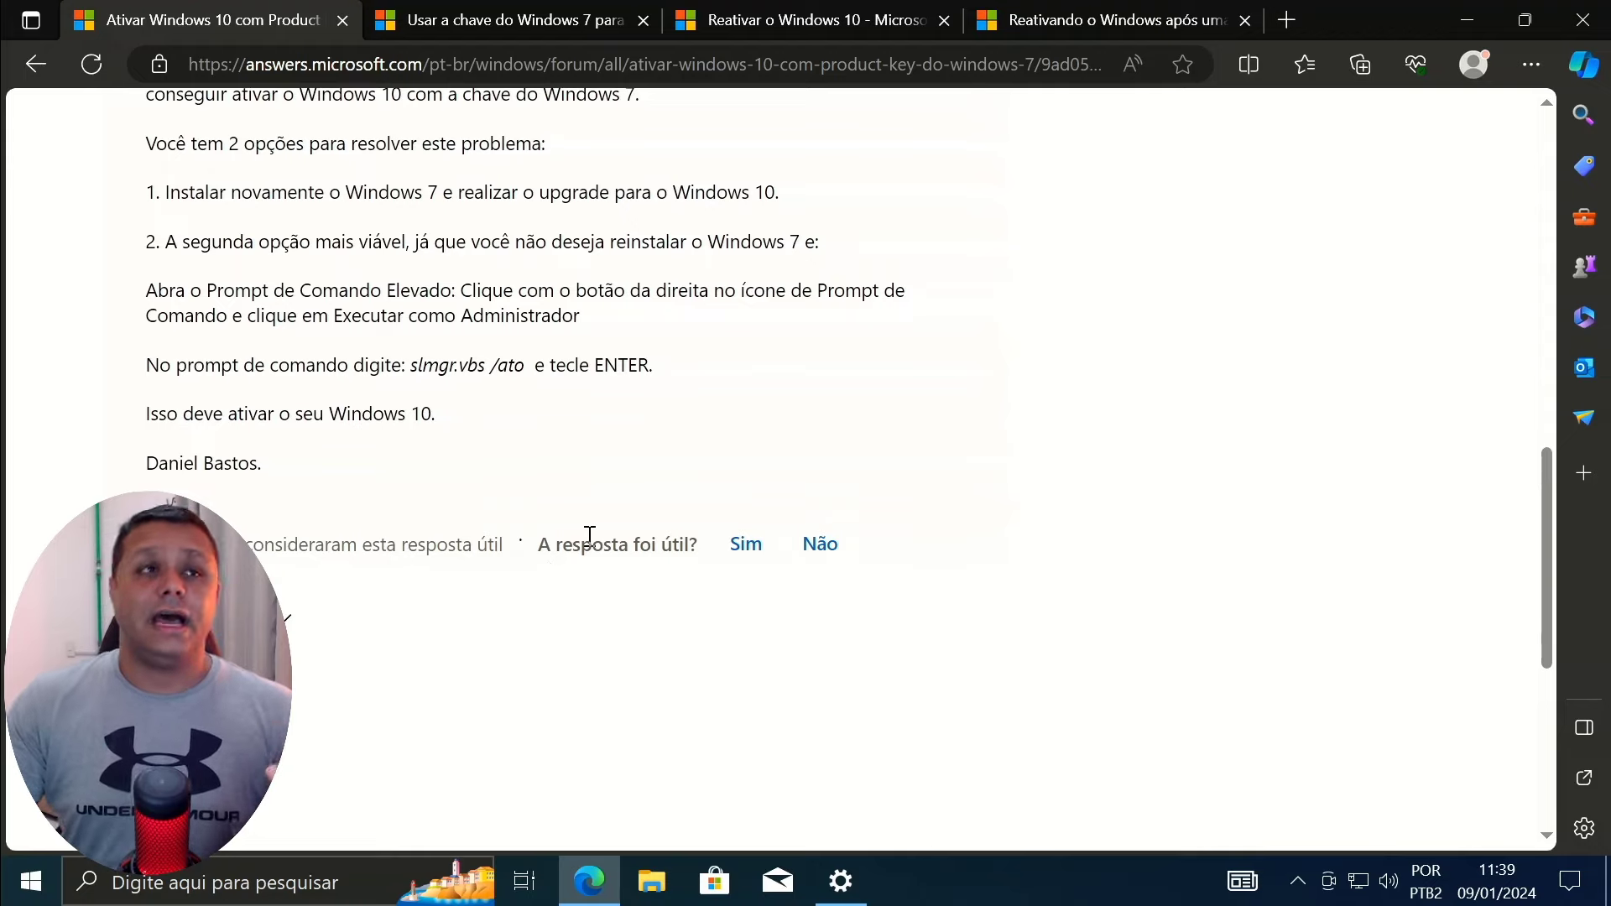
scroll(599, 471, up, 1)
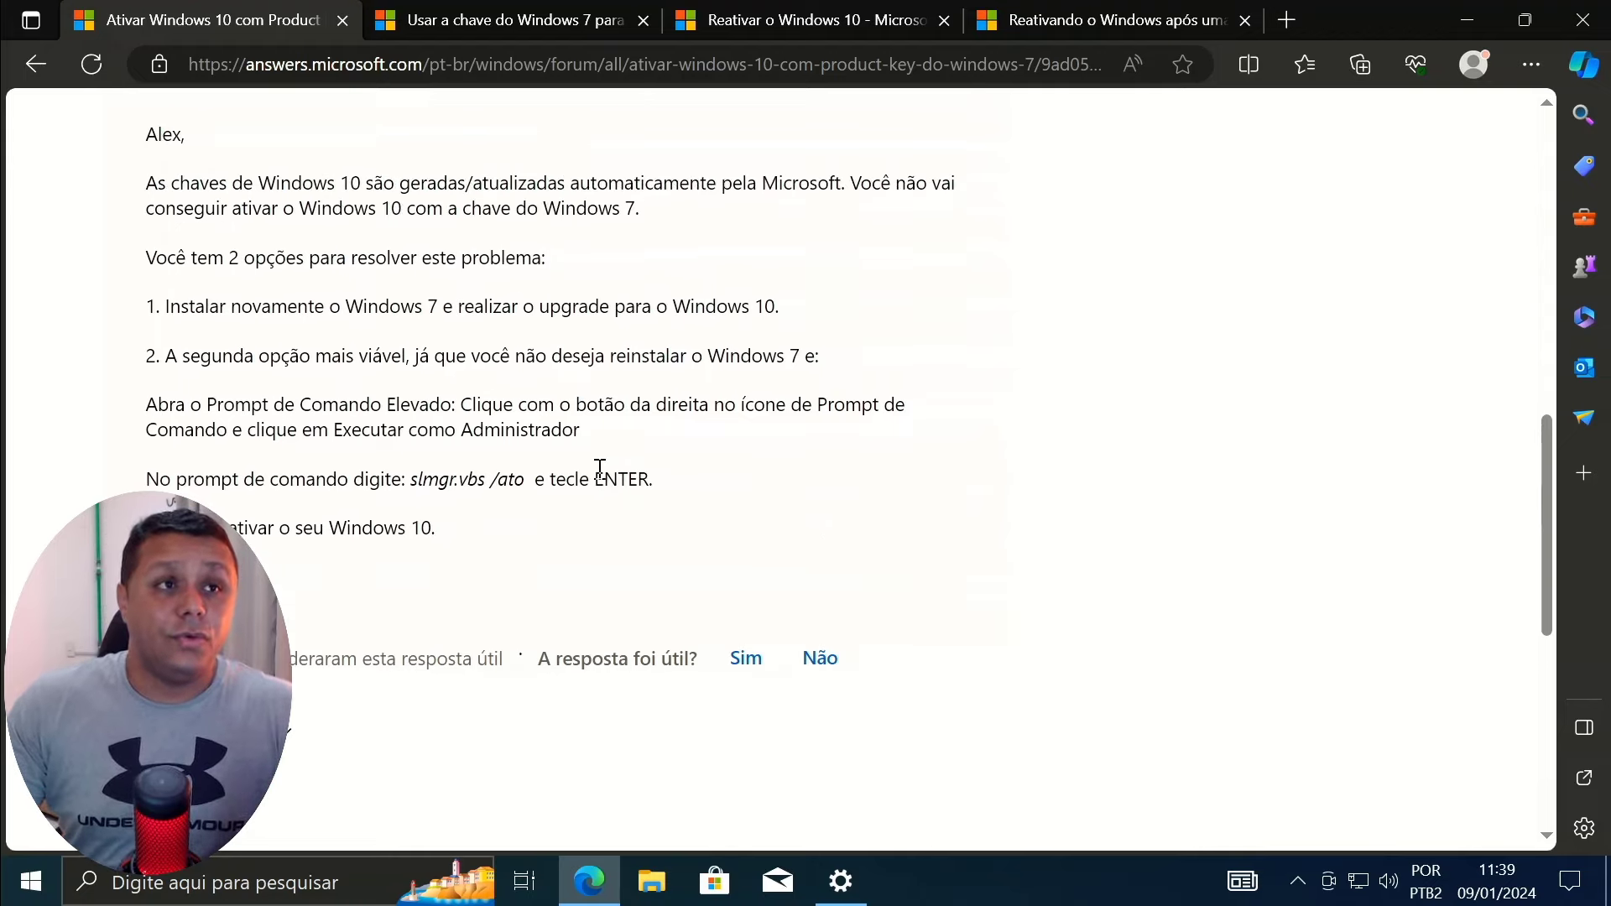
scroll(599, 472, up, 10)
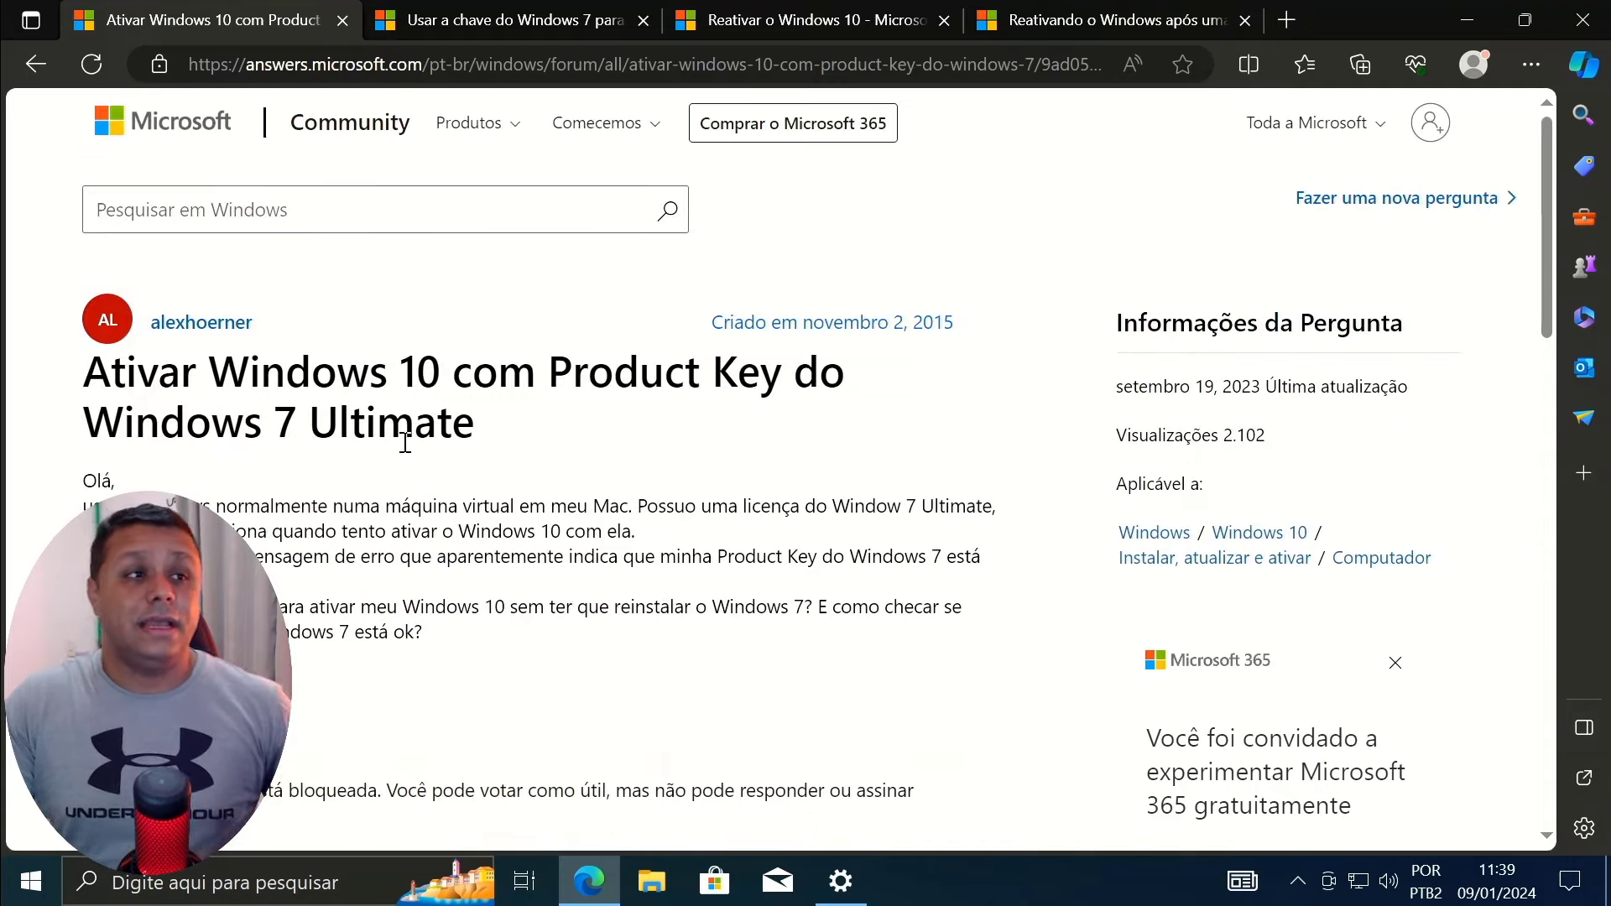
drag(313, 419, 477, 413)
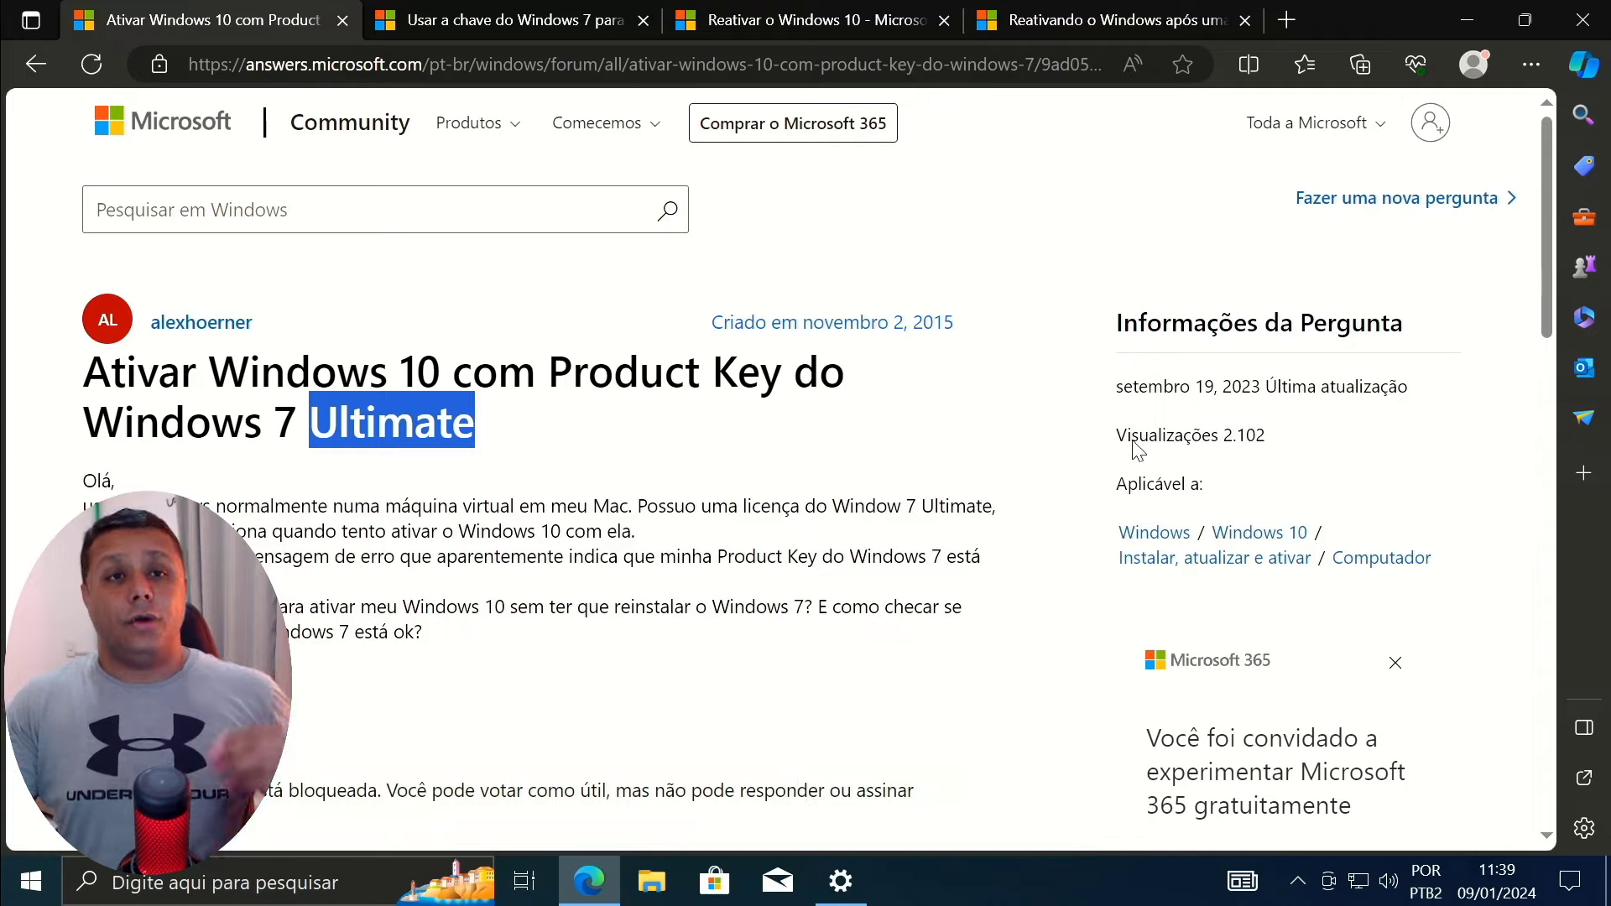
click(1475, 20)
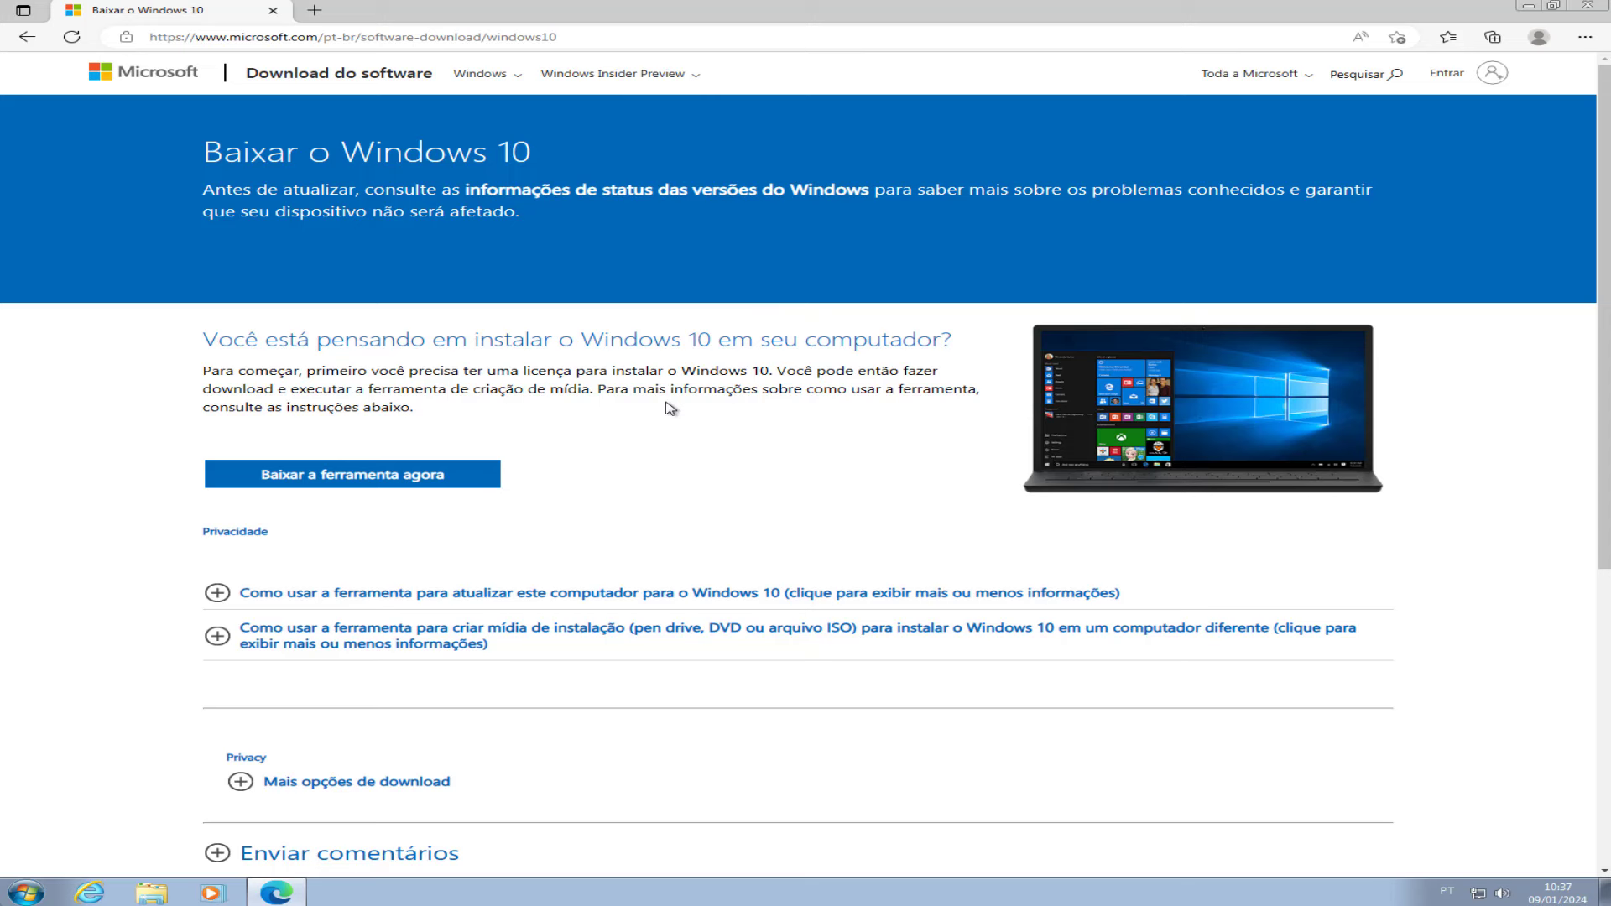
Step: Download the Windows 10 media creation tool from Microsoft's page and run it, allowing it to make changes to the computer
click(358, 480)
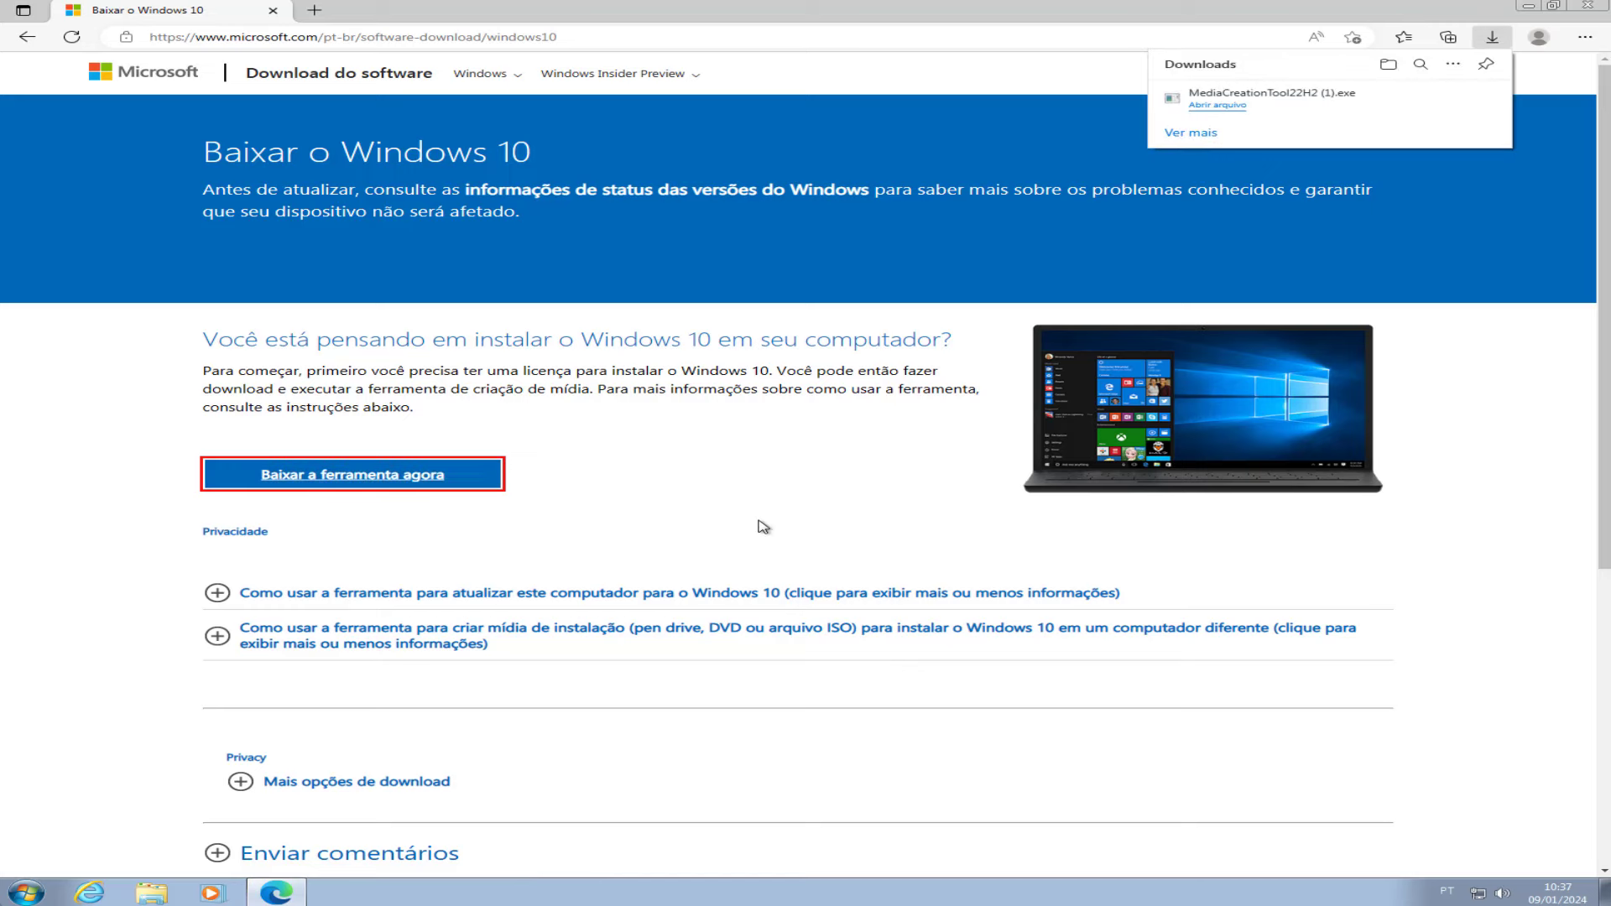
scroll(839, 621, down, 5)
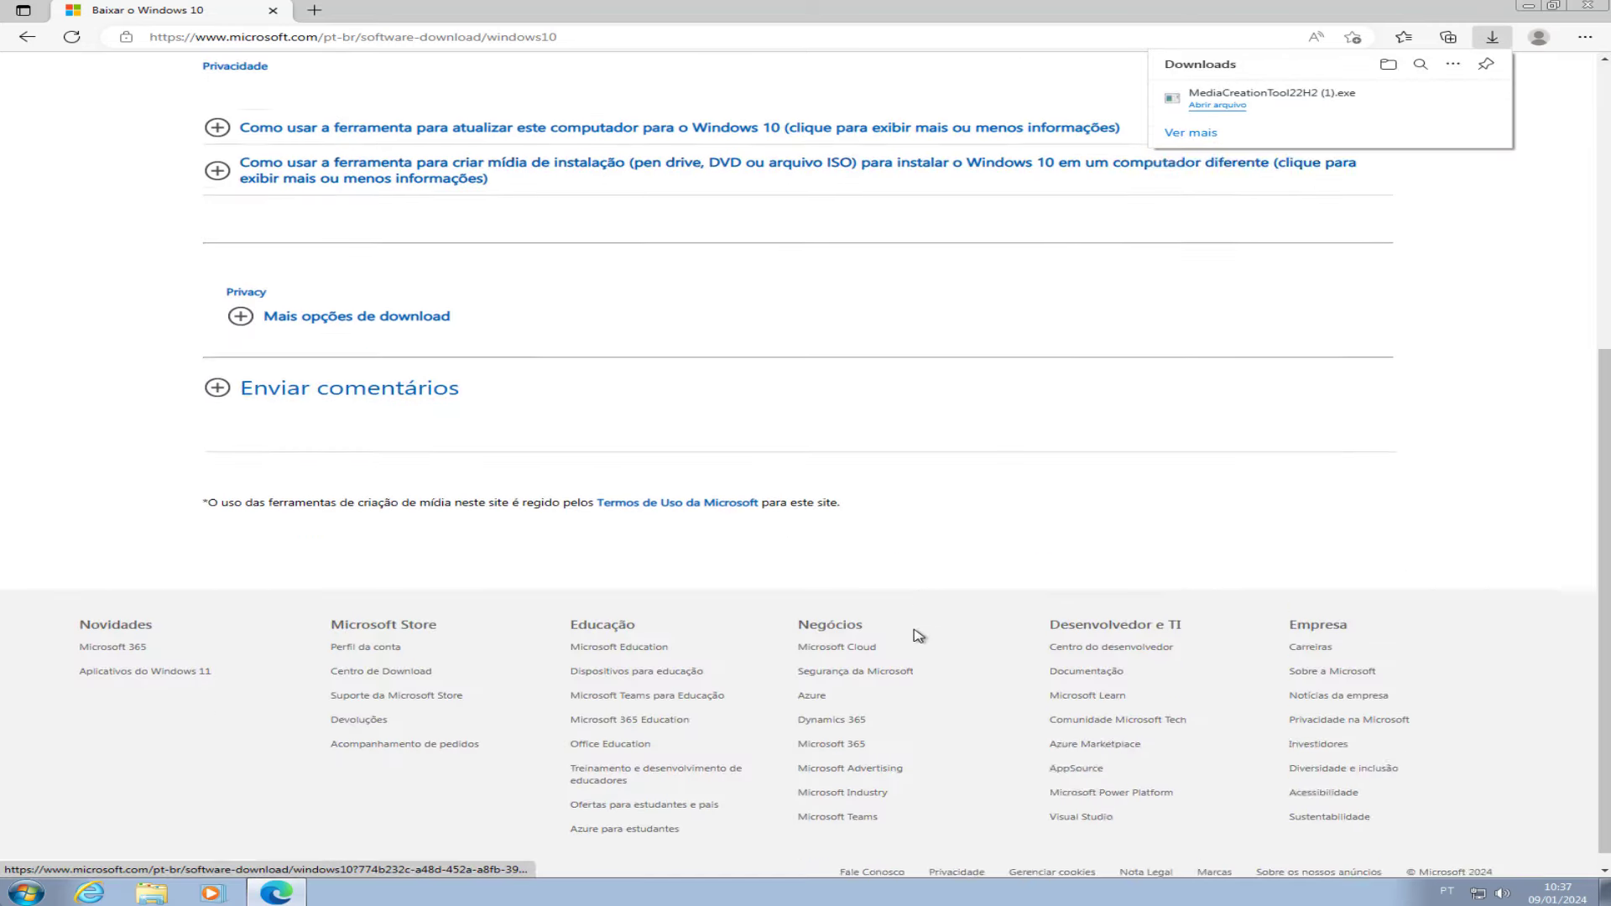
scroll(918, 636, up, 5)
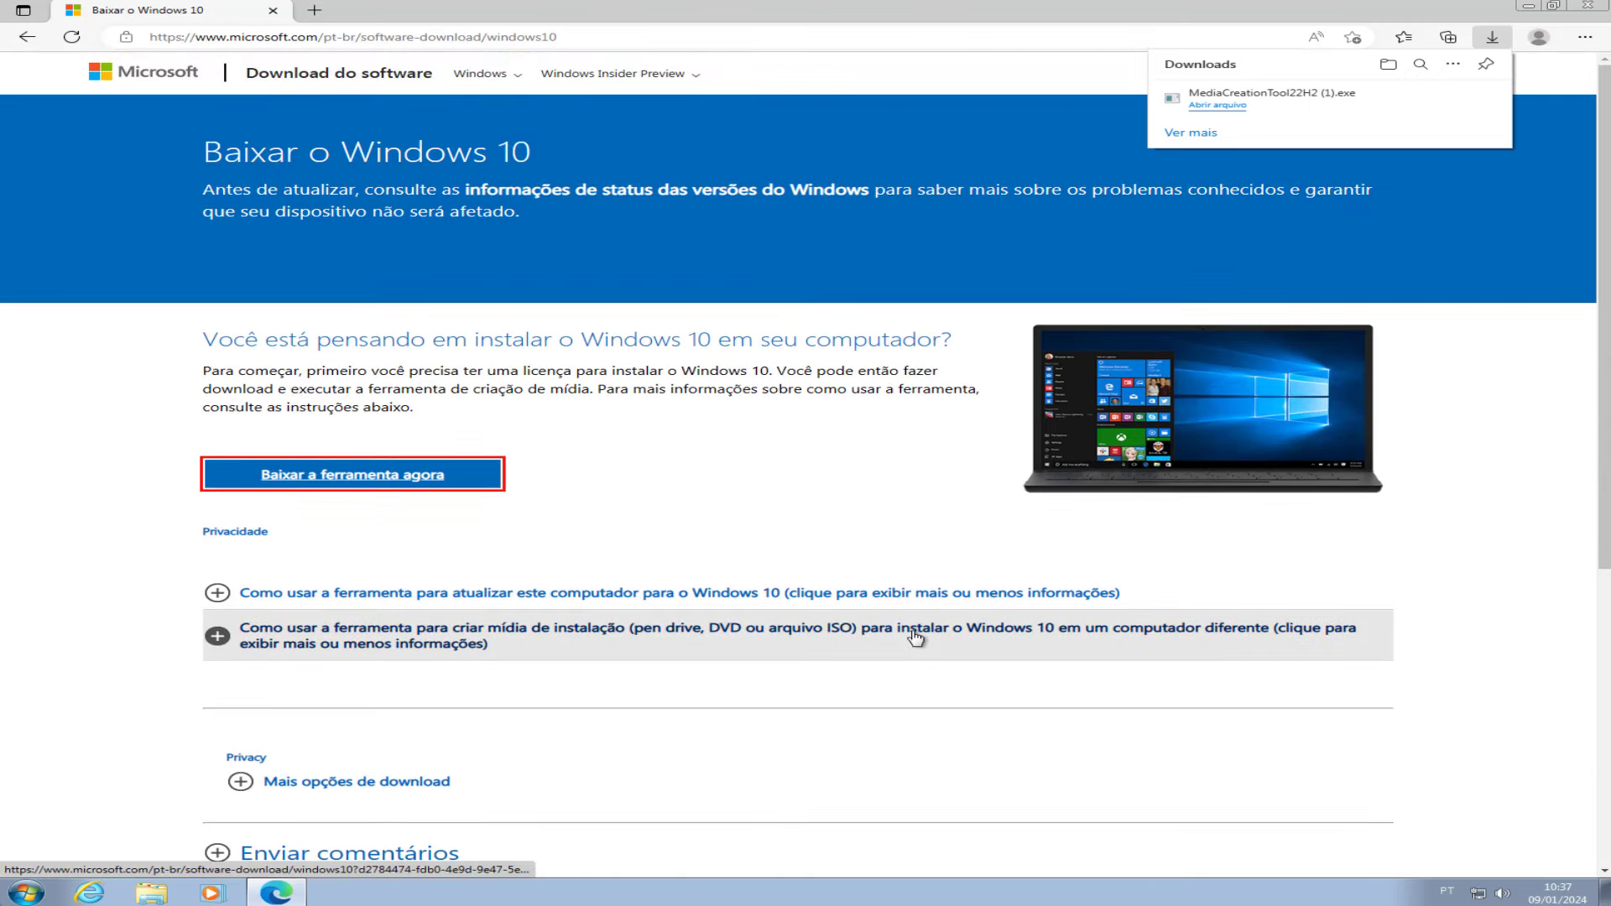
scroll(916, 637, down, 1)
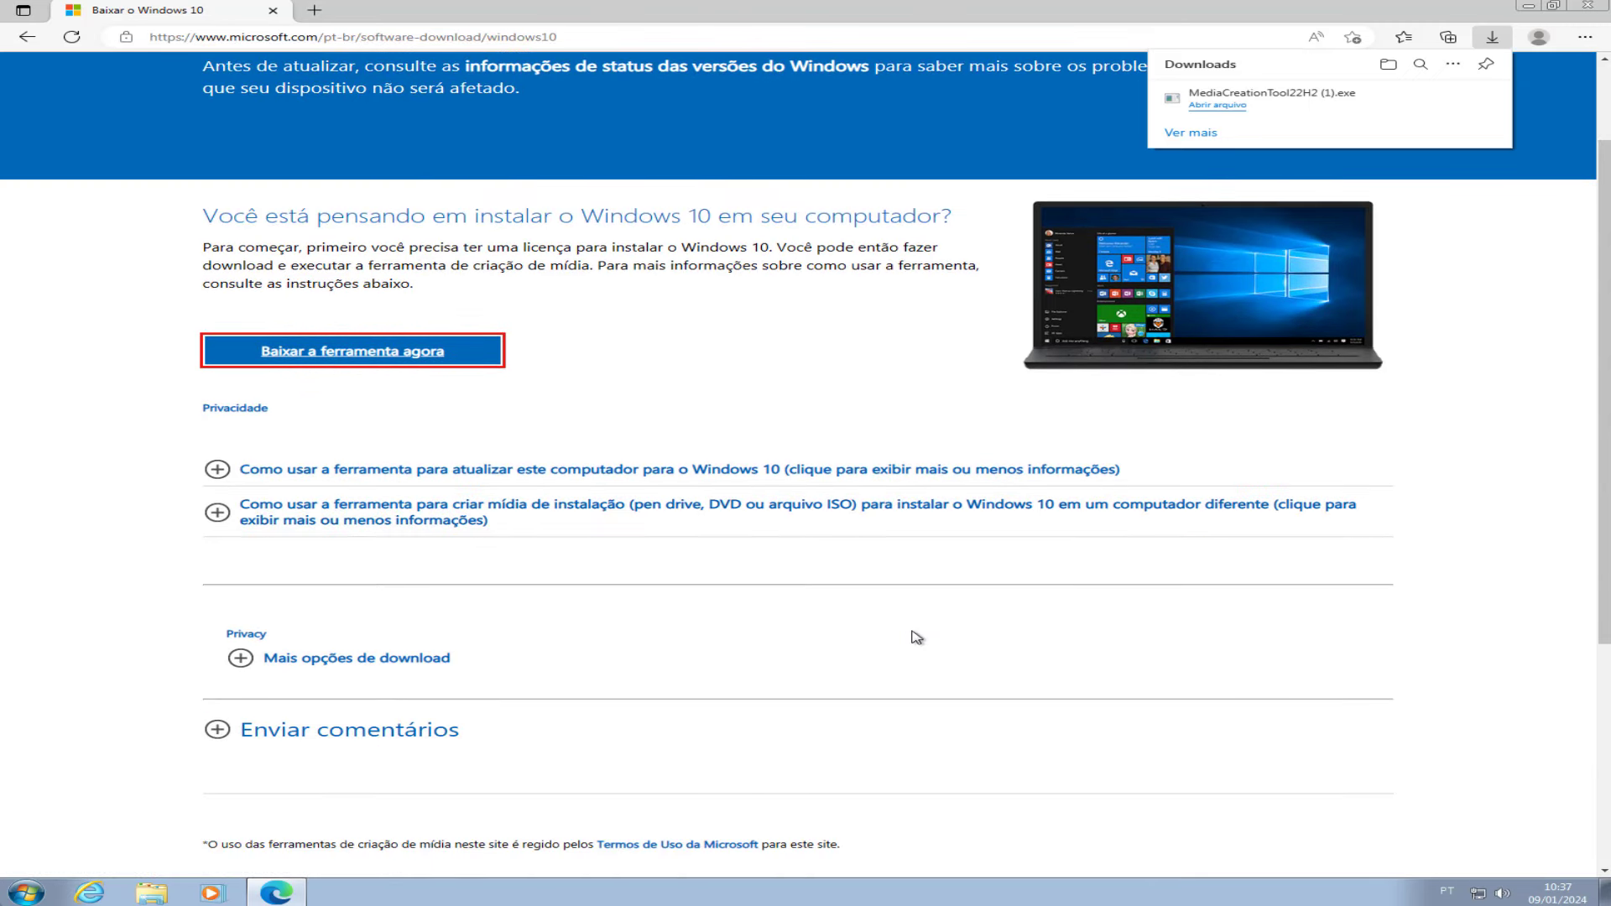
click(1216, 107)
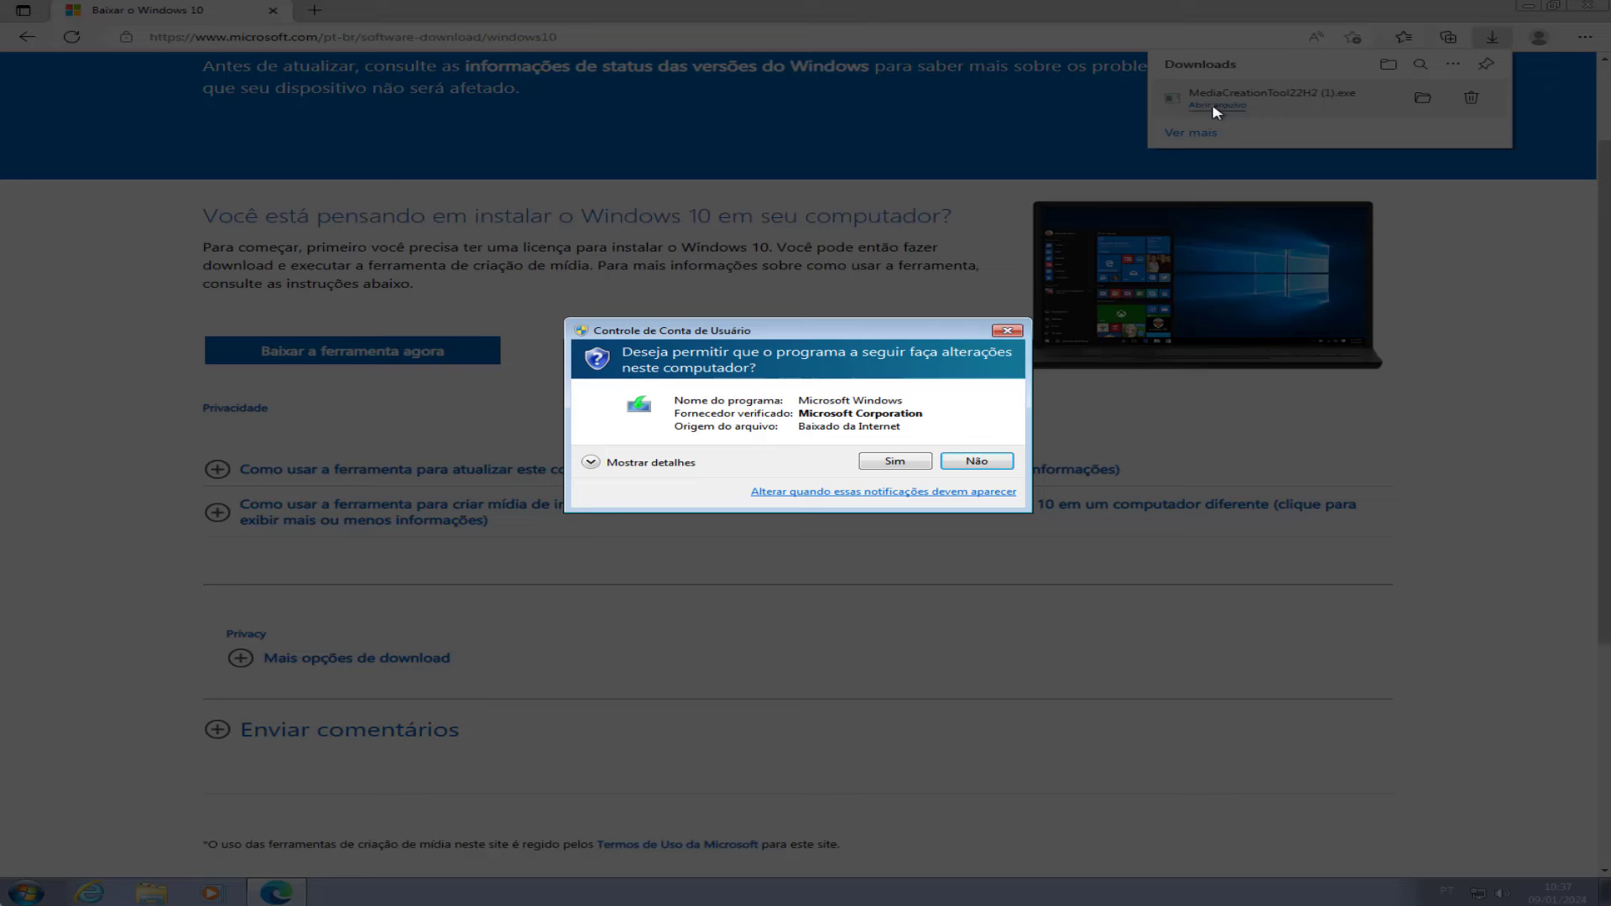
click(897, 468)
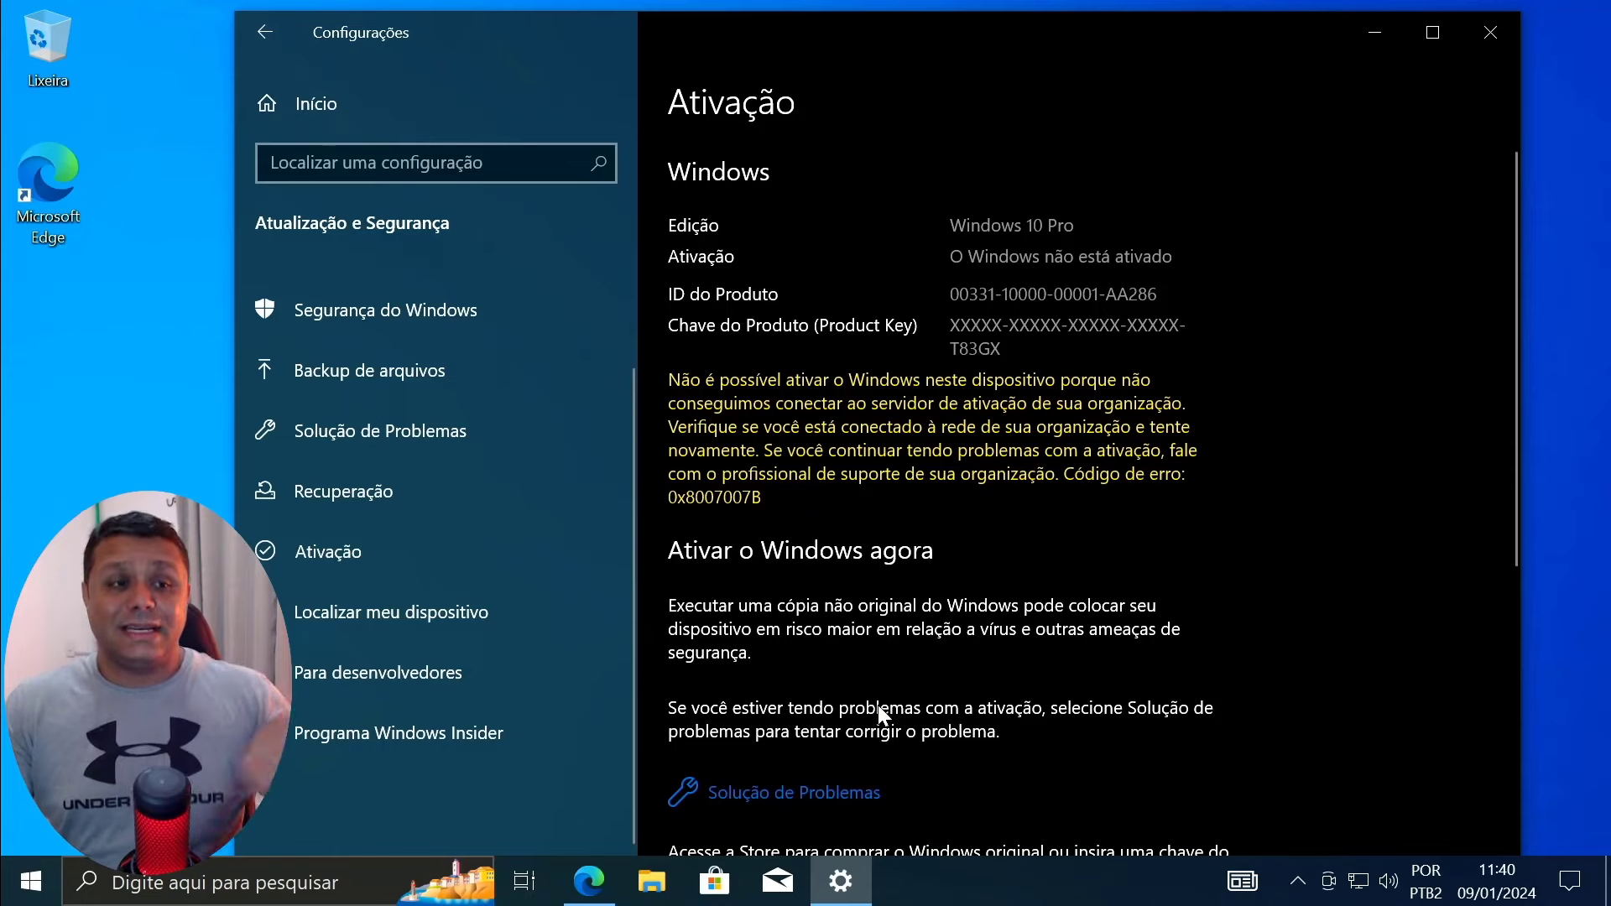
Step: Switch back to Microsoft Edge and review the accepted answer's two activation options, including the slmgr.vbs /ato command
click(589, 881)
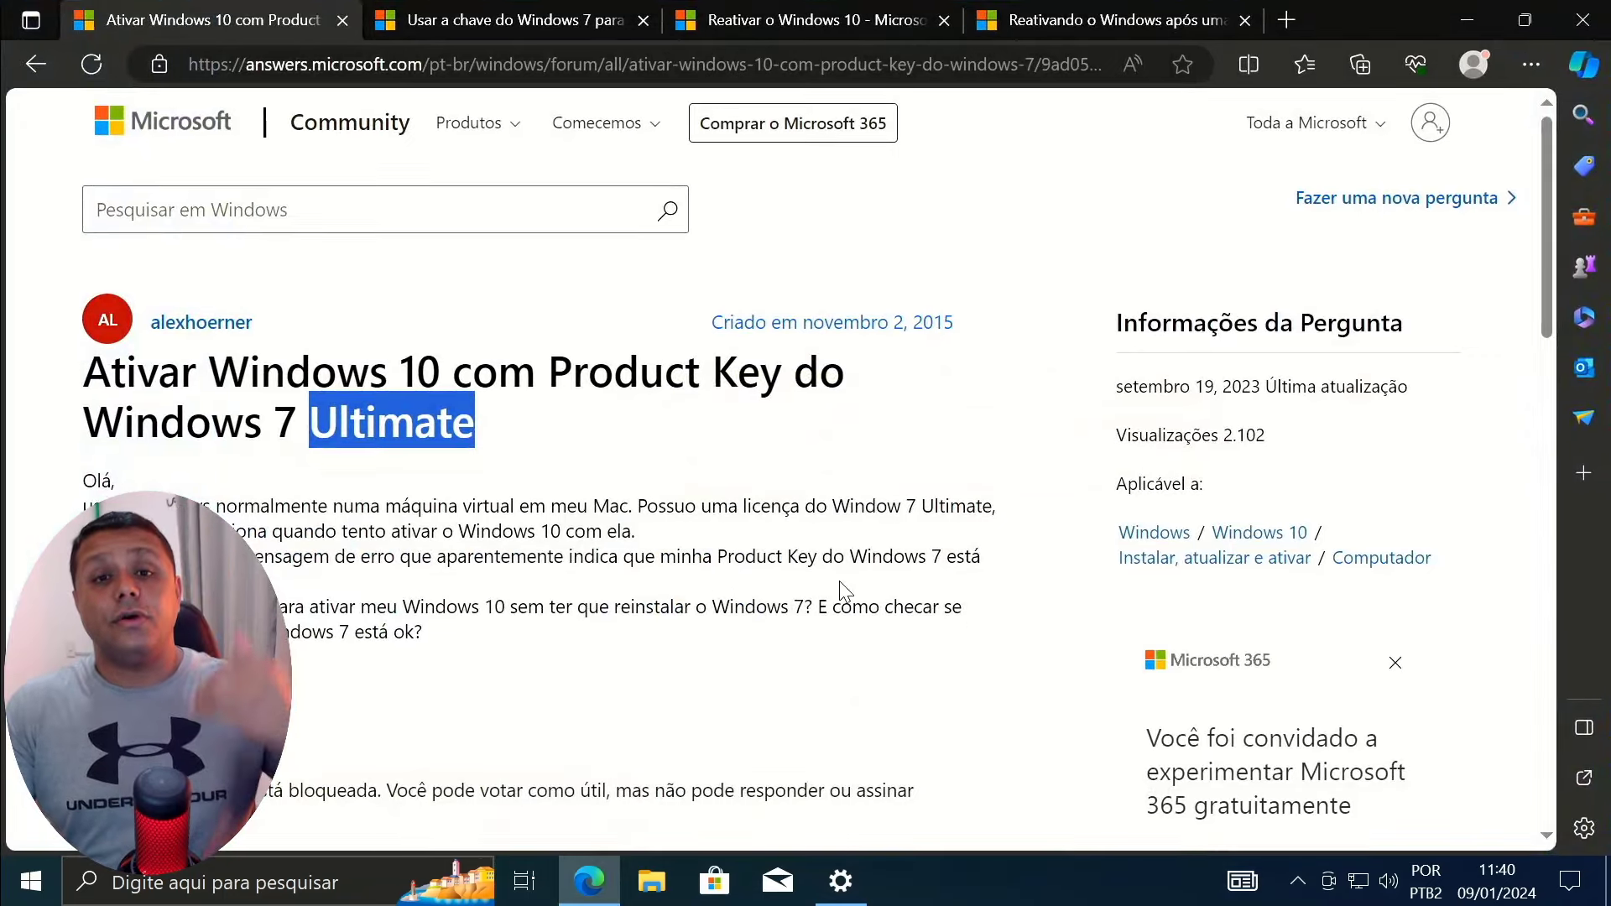
scroll(831, 594, down, 10)
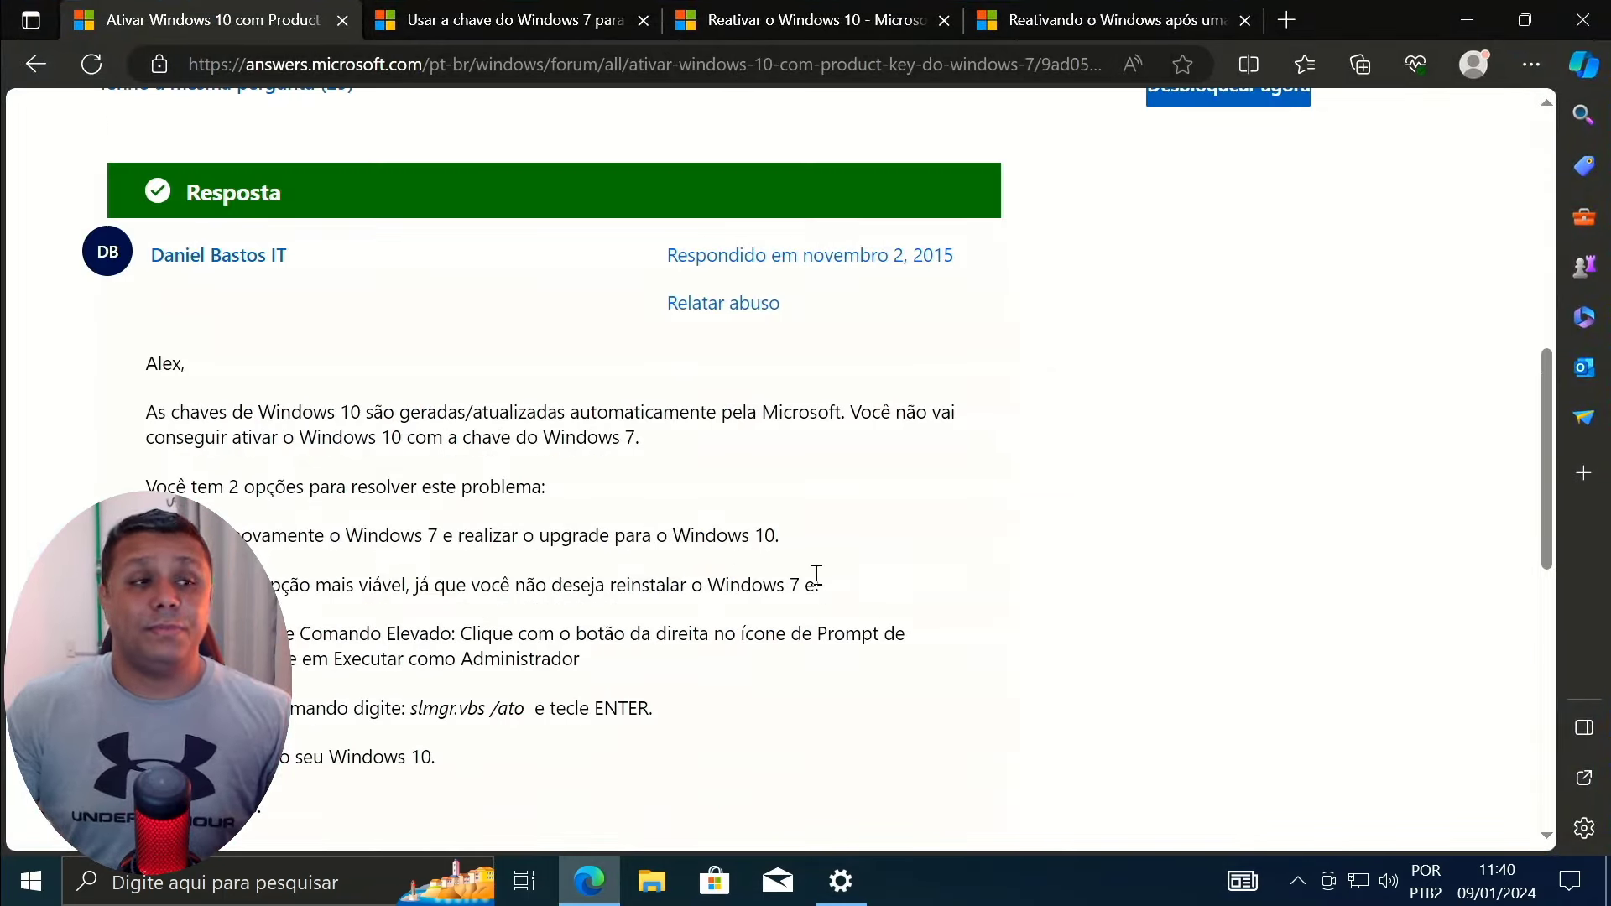
scroll(826, 587, down, 3)
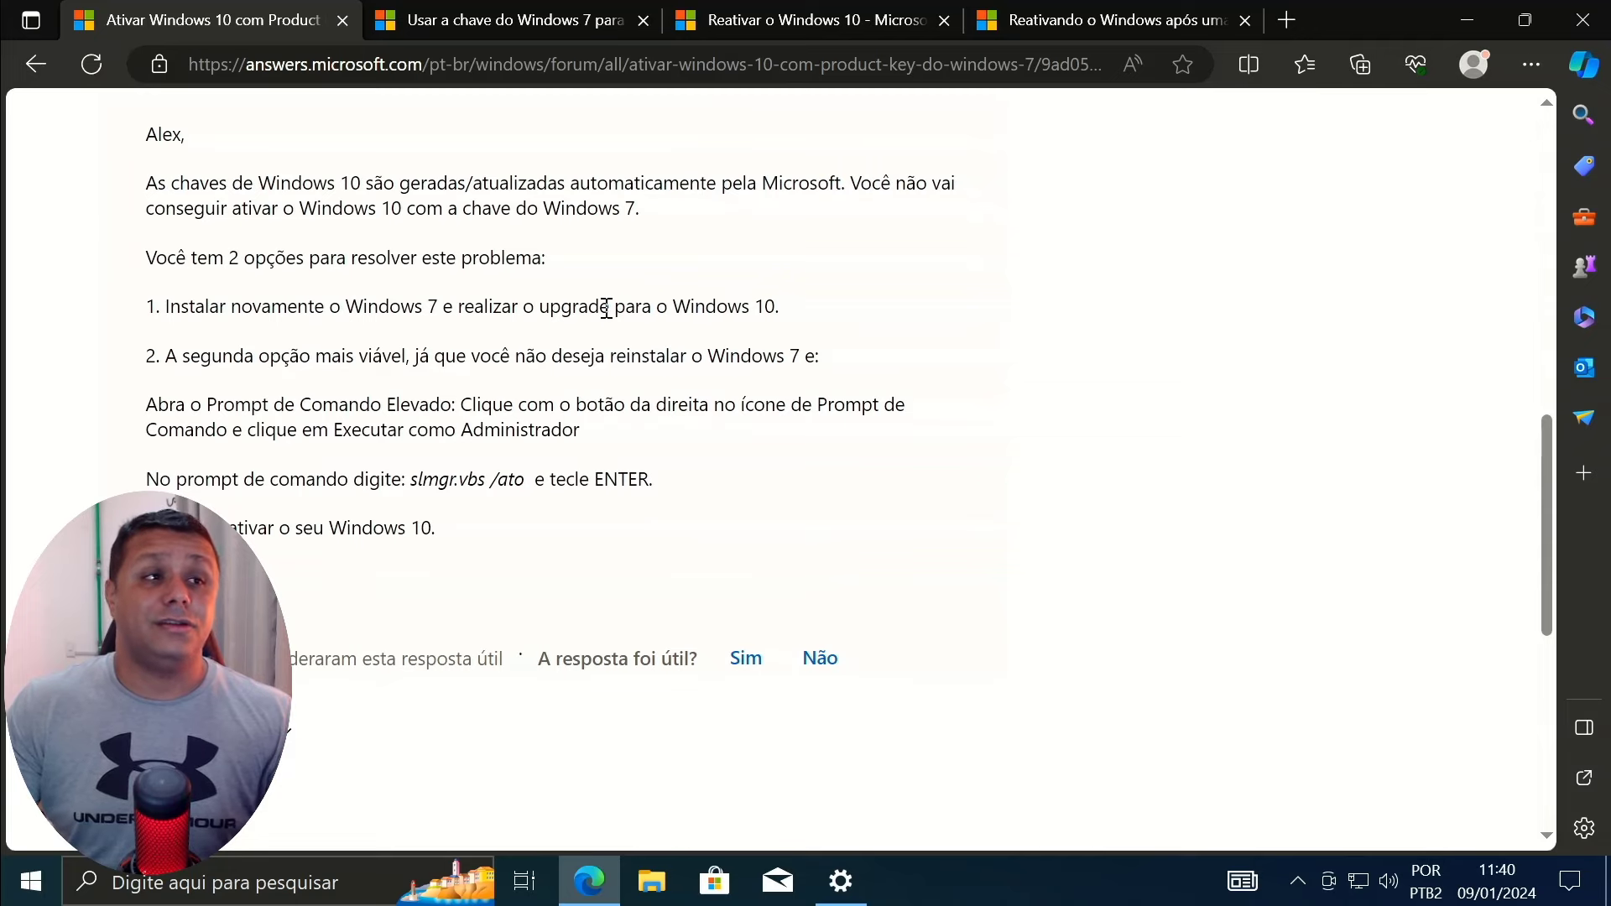
scroll(607, 308, down, 1)
drag(167, 242, 801, 250)
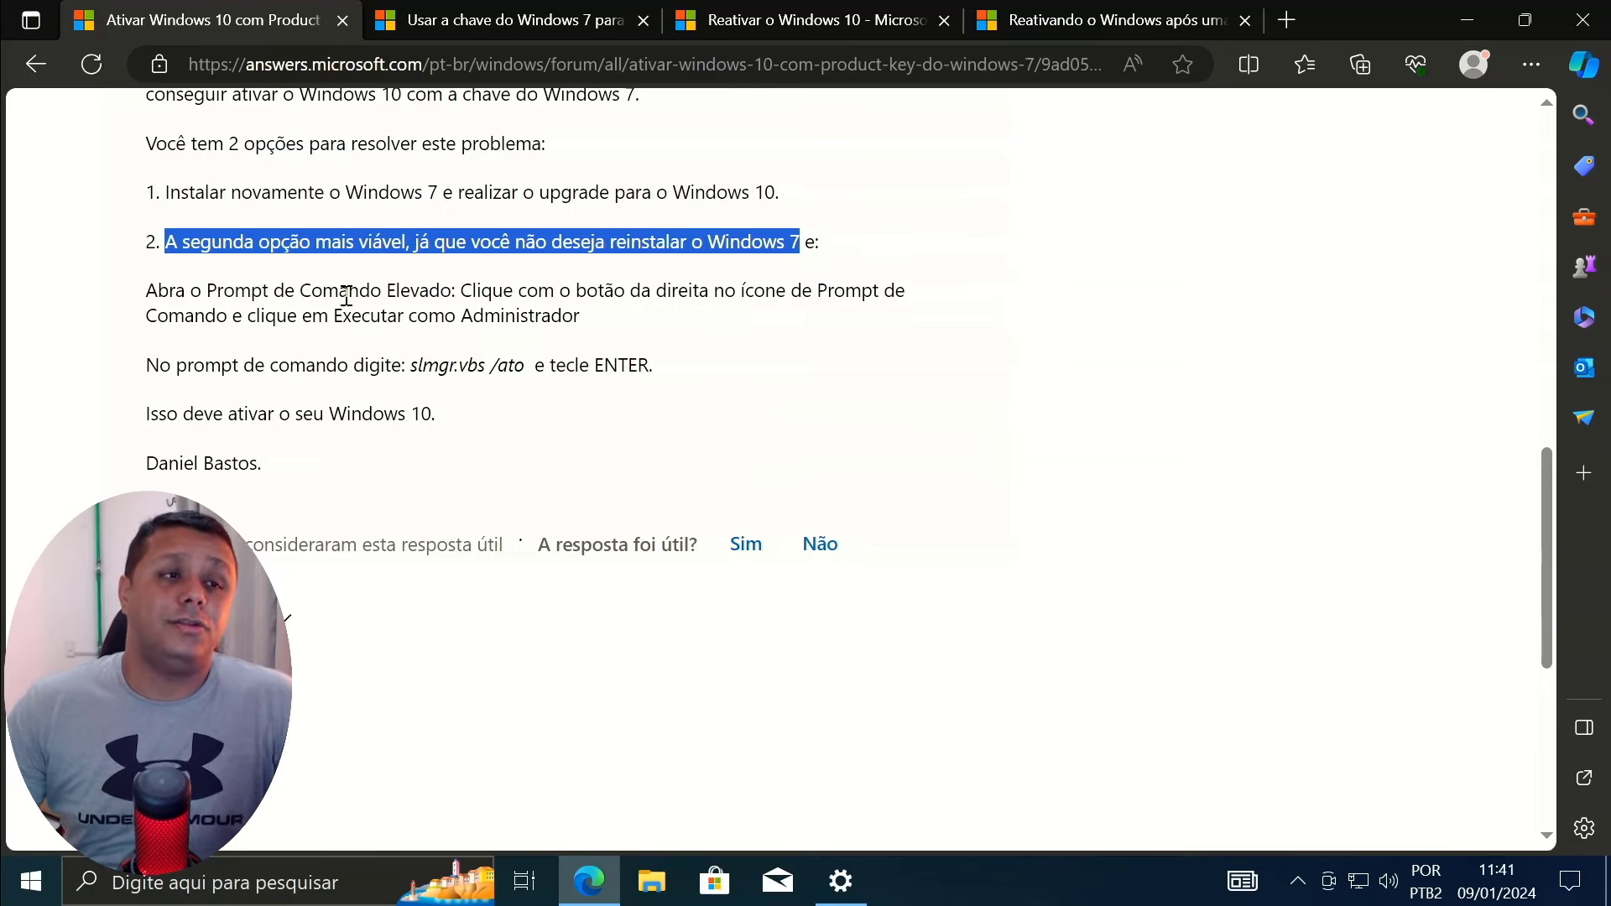
drag(337, 365, 506, 388)
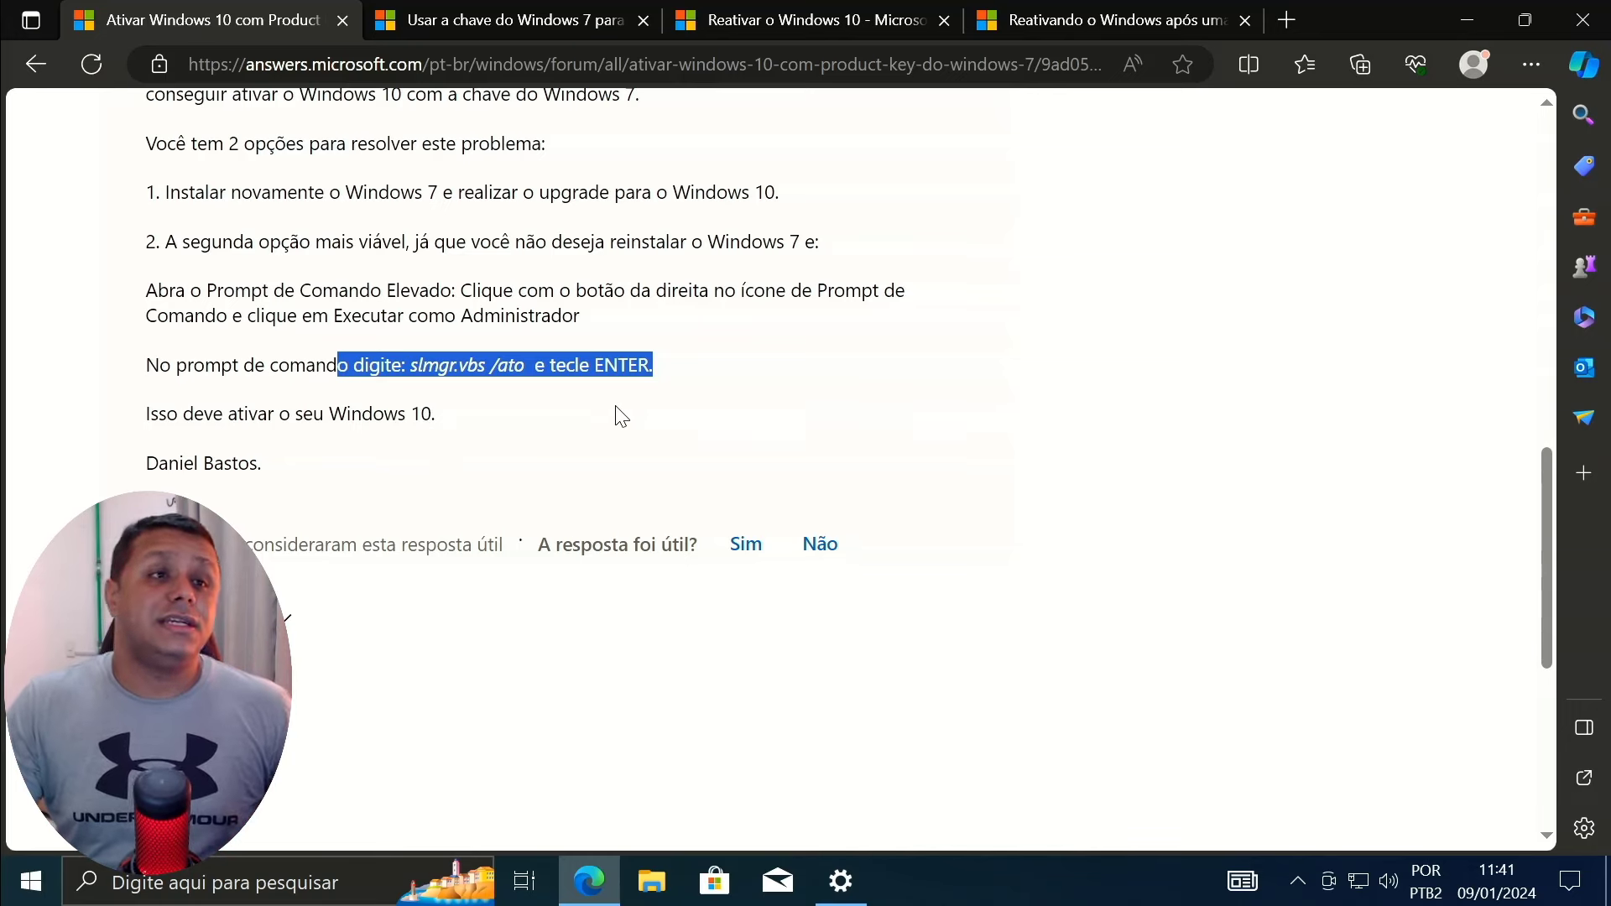
click(490, 372)
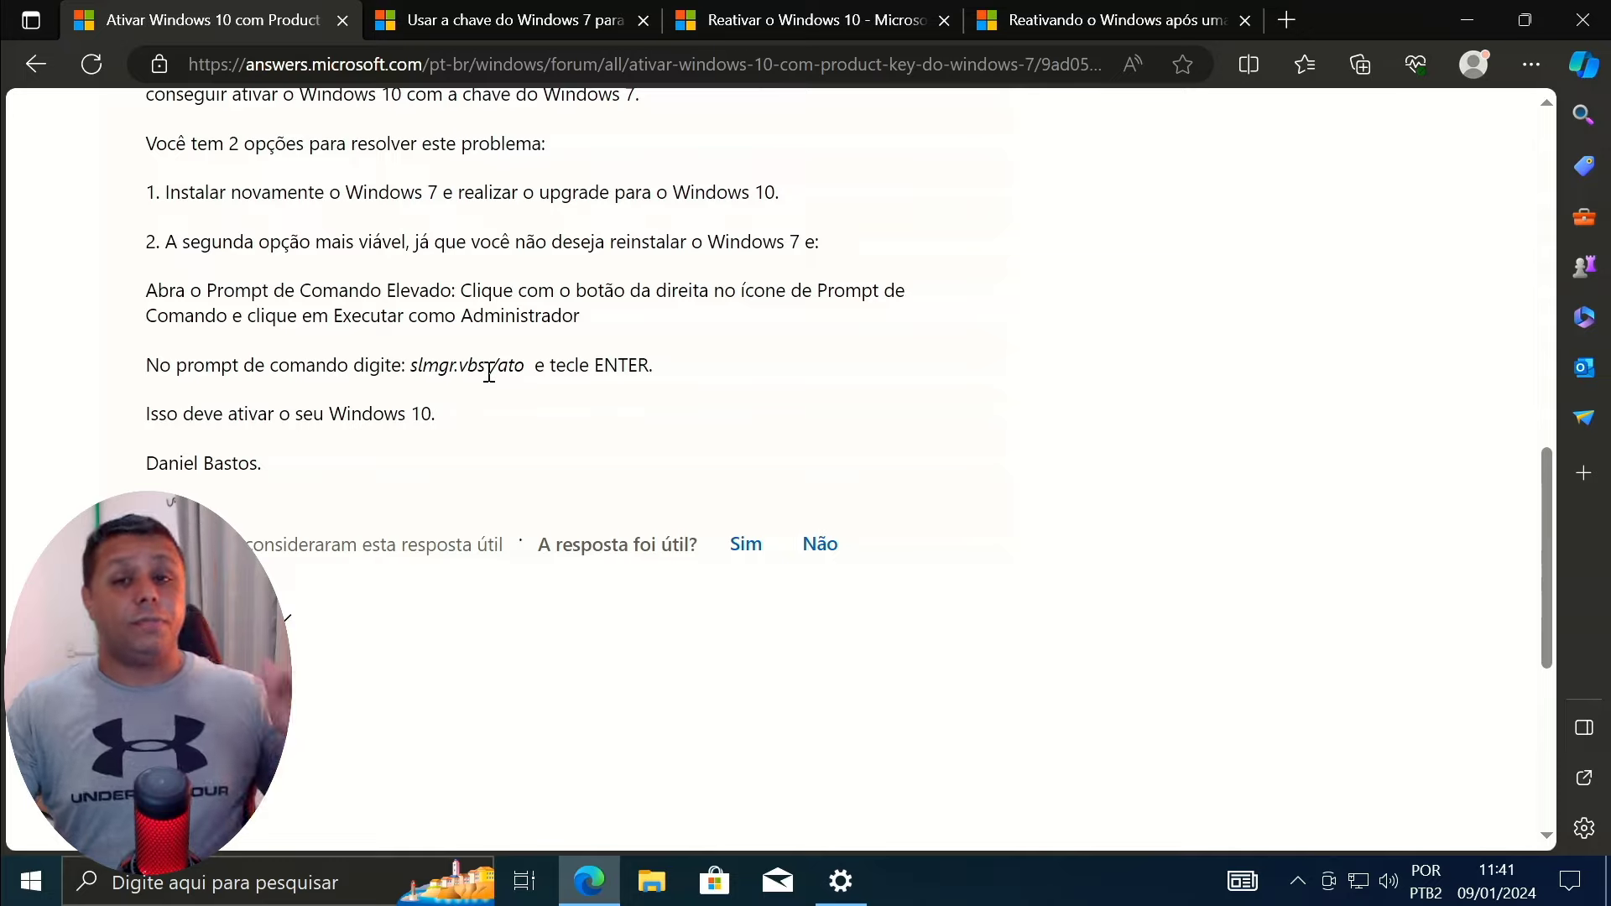
scroll(490, 386, up, 10)
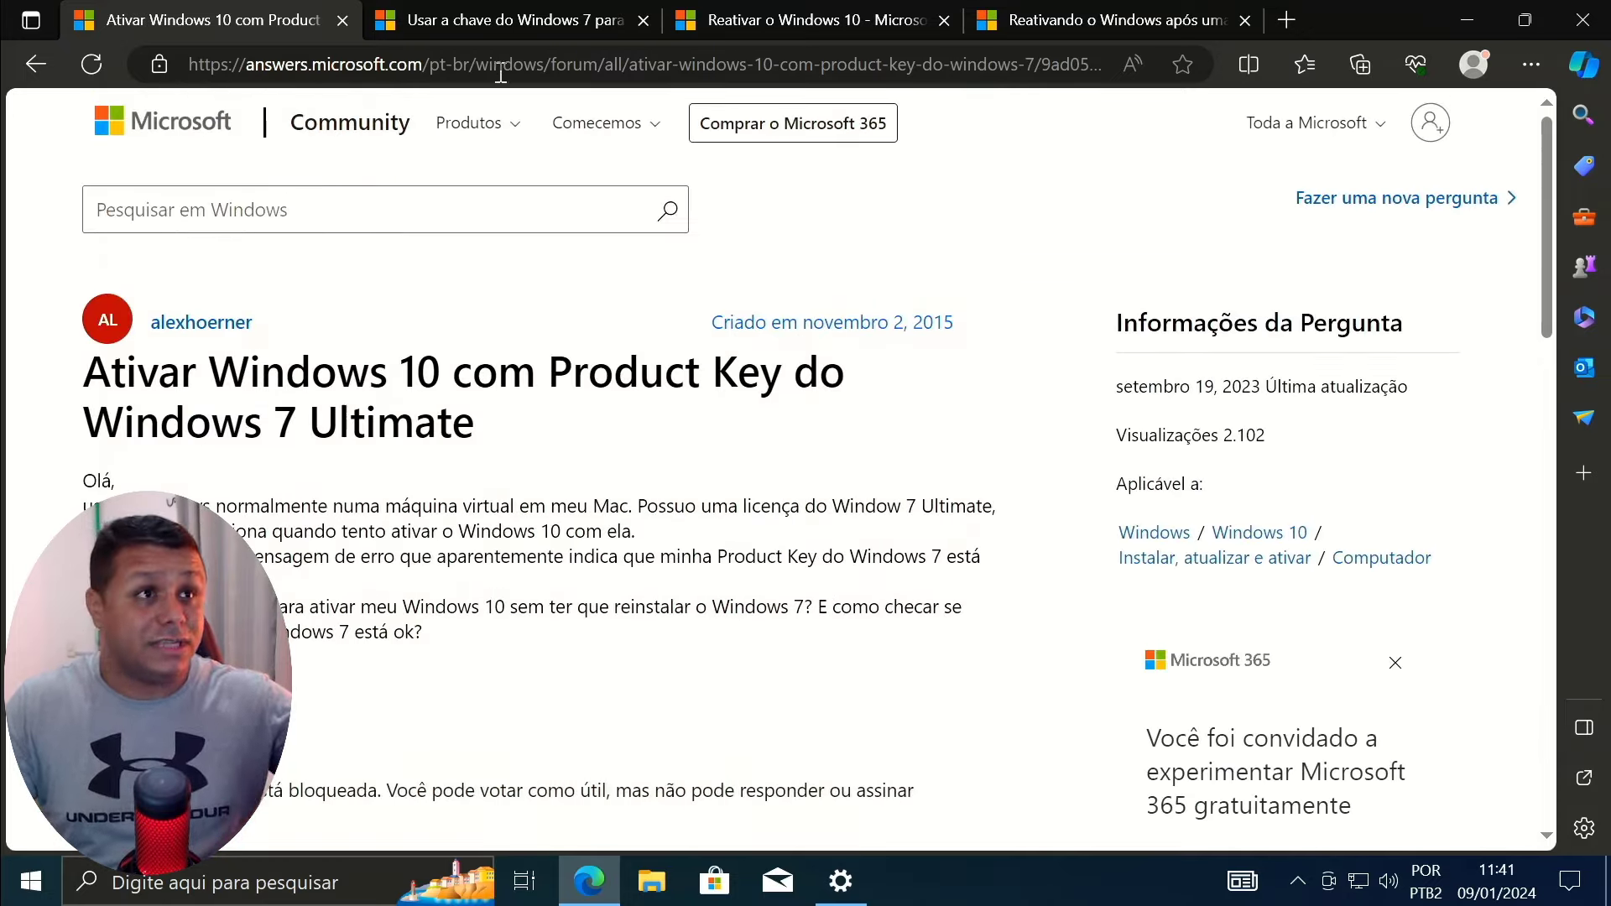
click(500, 72)
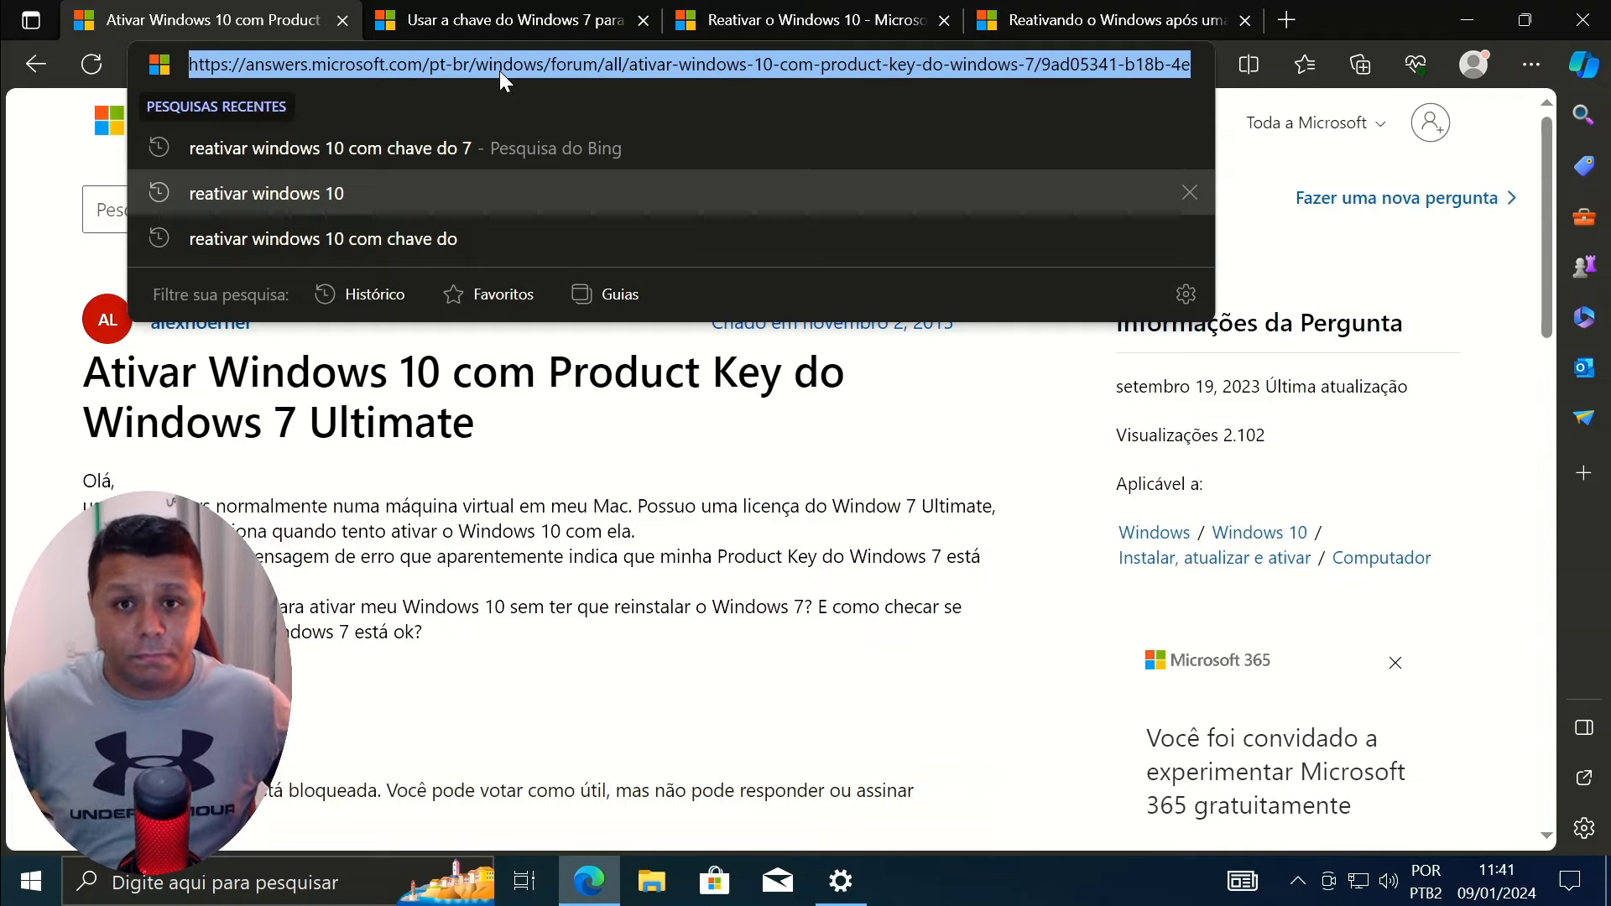
click(573, 441)
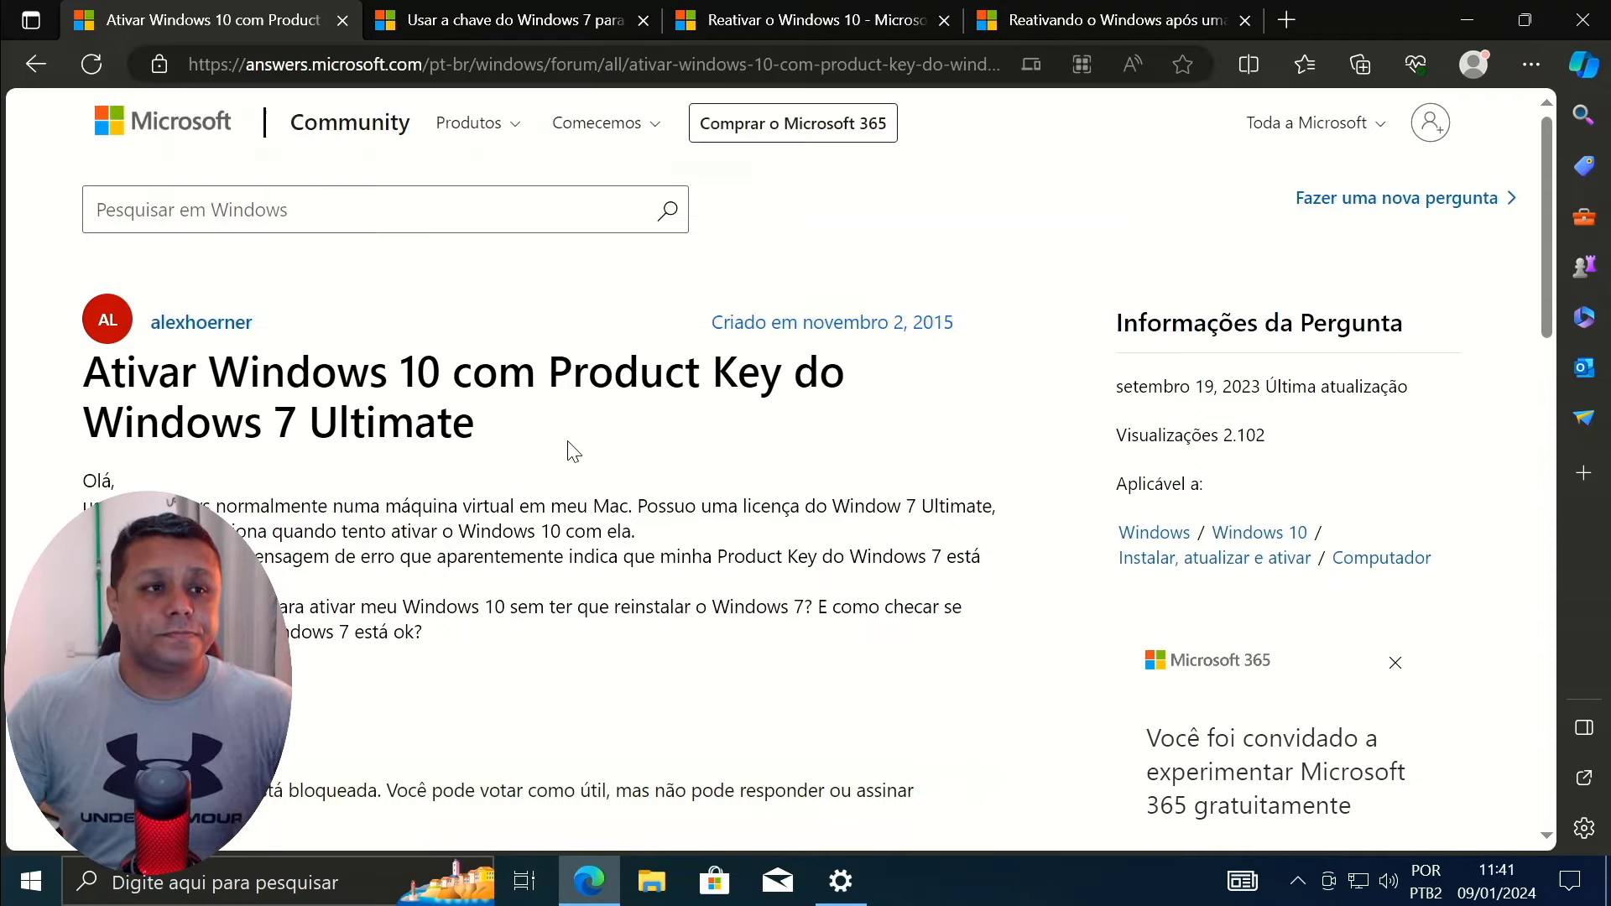
scroll(579, 453, down, 12)
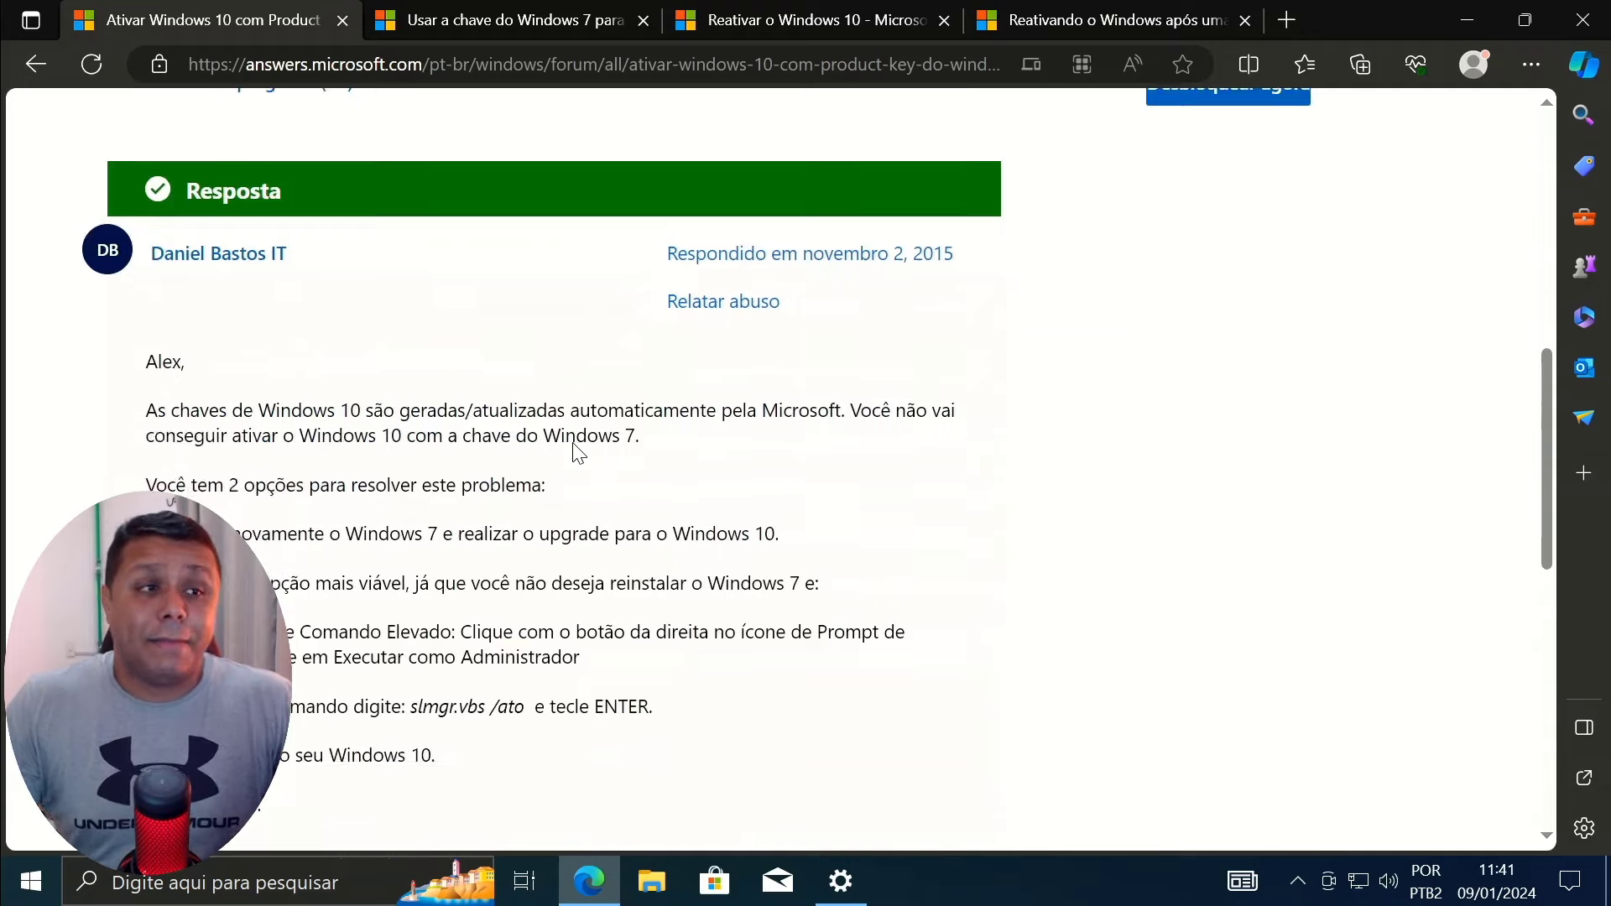
drag(502, 325, 126, 223)
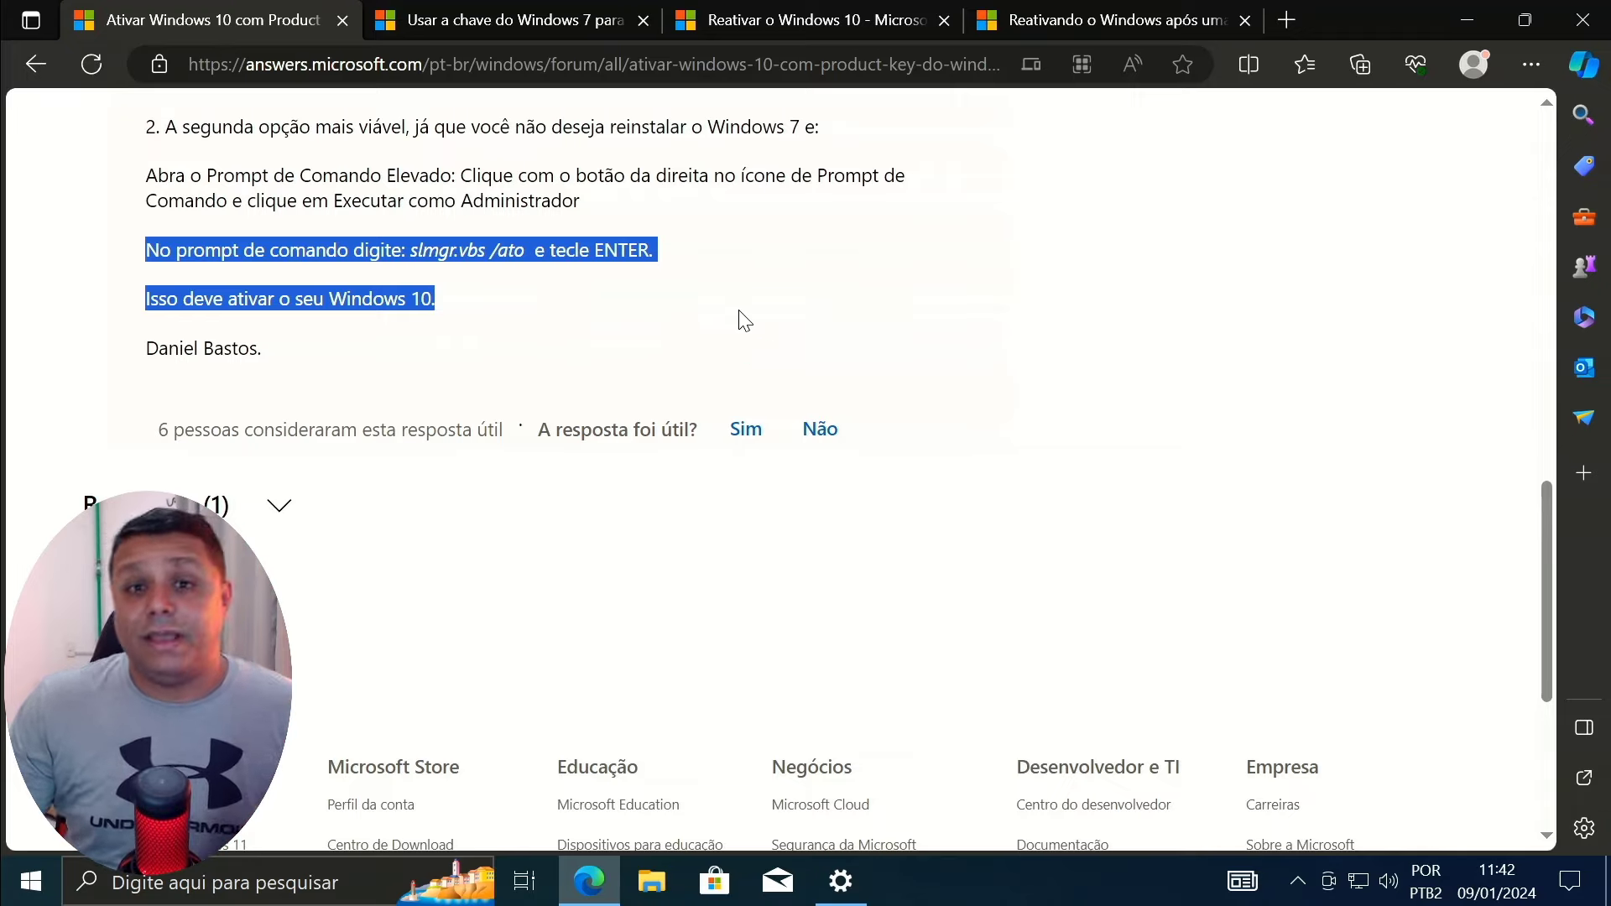
Step: Look through the "Reativar o Windows 10" thread and the support article on reactivating Windows after a hardware change
click(822, 20)
scroll(895, 363, down, 10)
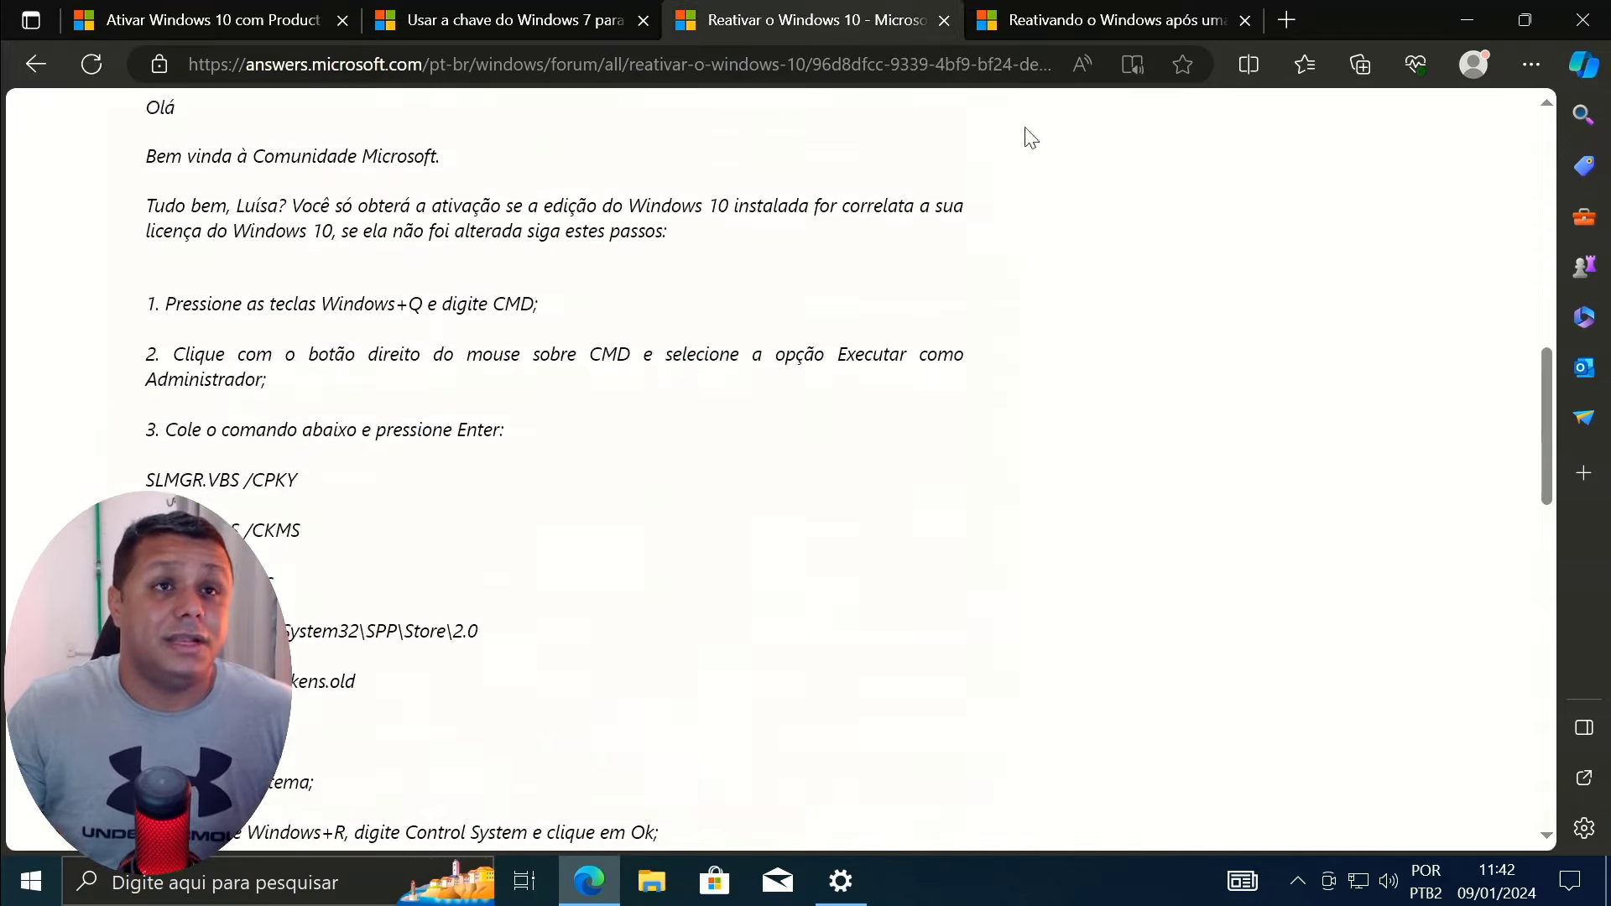
click(1062, 30)
scroll(935, 411, up, 15)
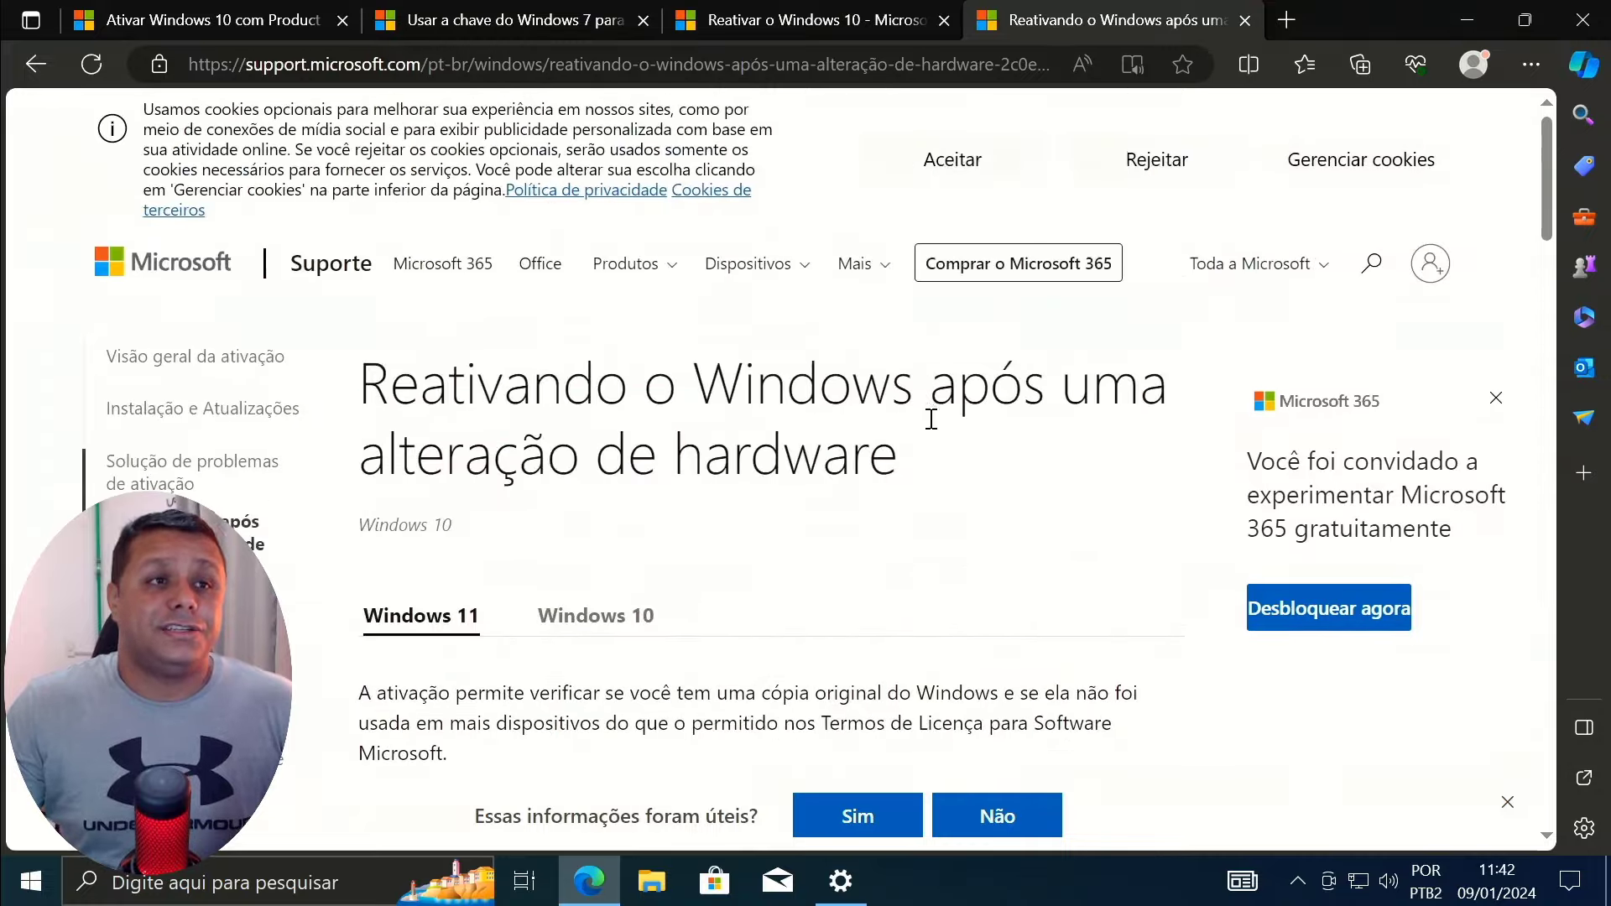
drag(448, 394, 997, 477)
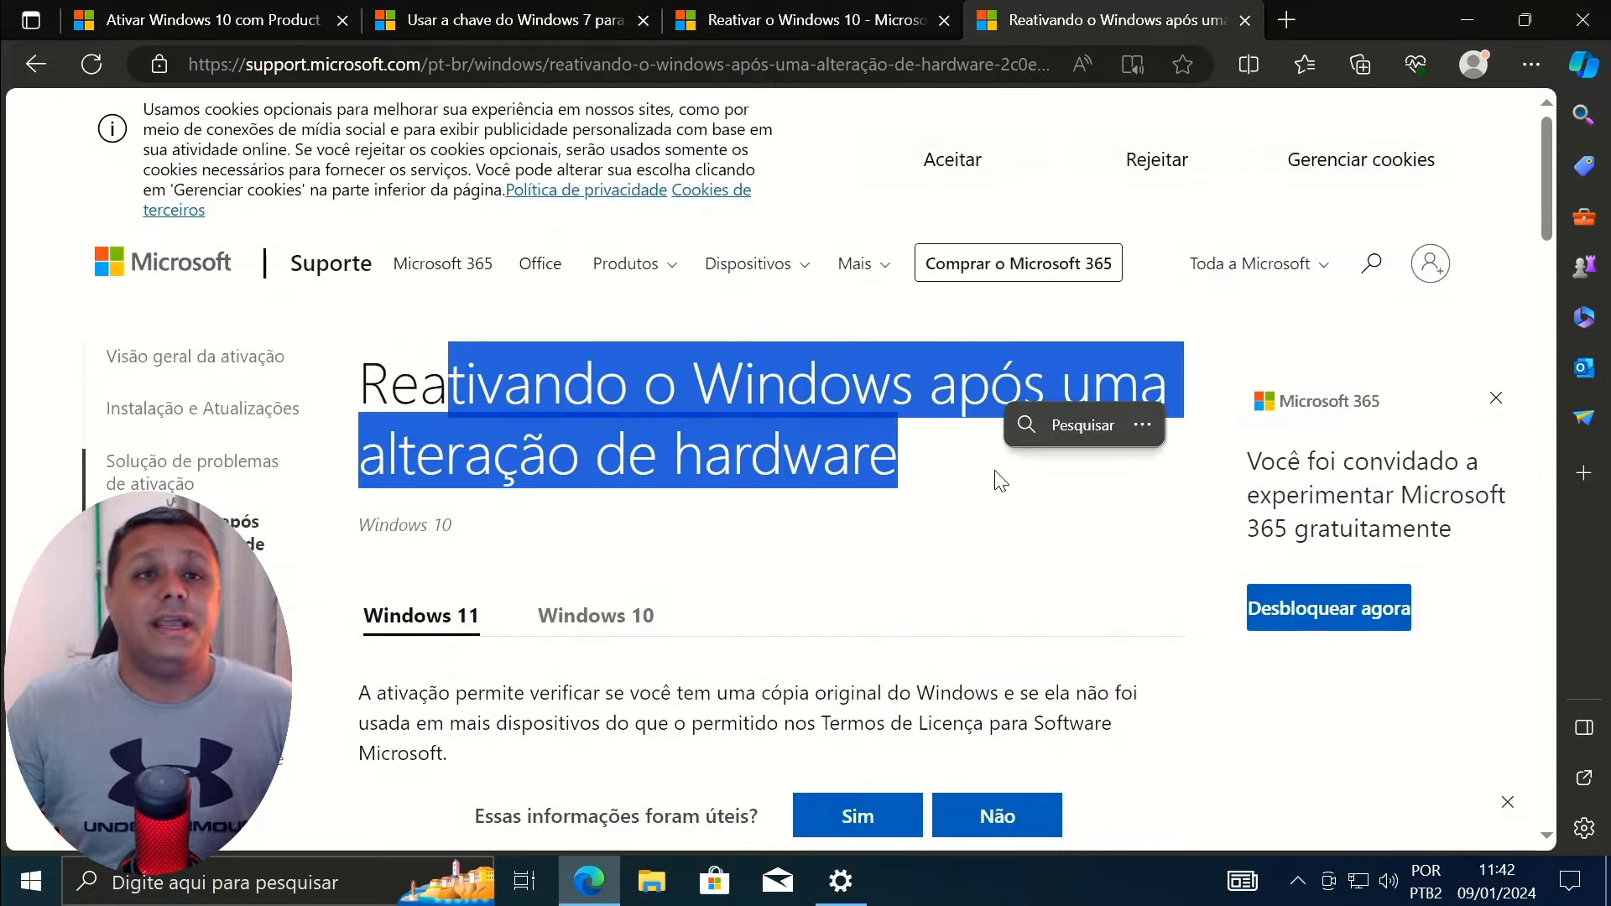
click(1464, 22)
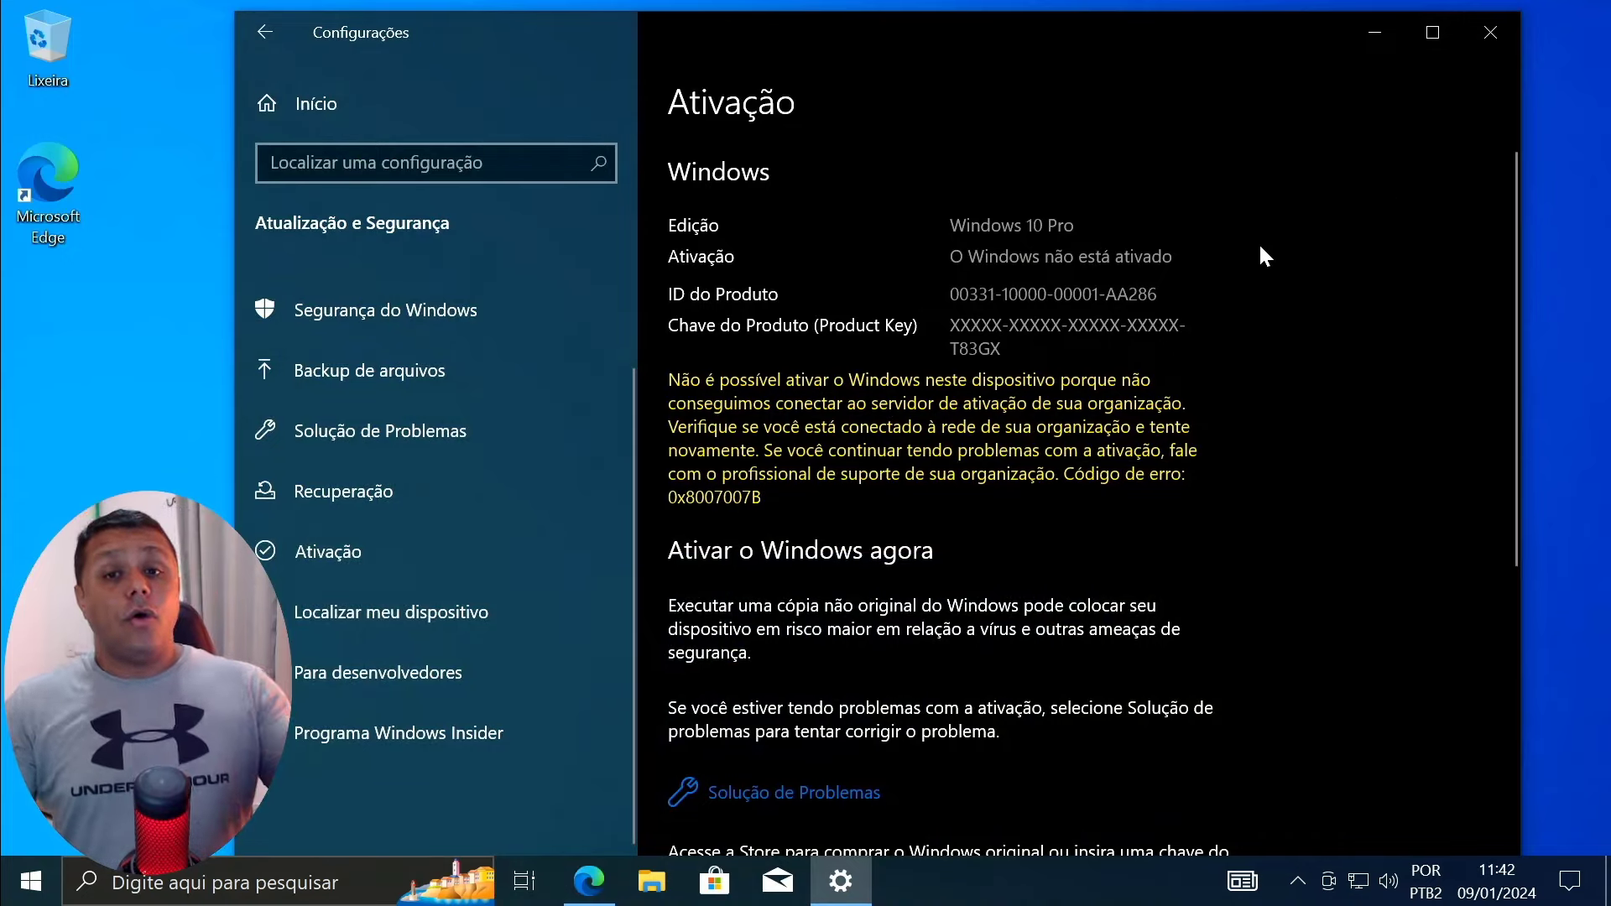
Step: Change the Windows product key in the Activation settings by pasting the Windows 7 product key and submitting it
scroll(1120, 445, down, 3)
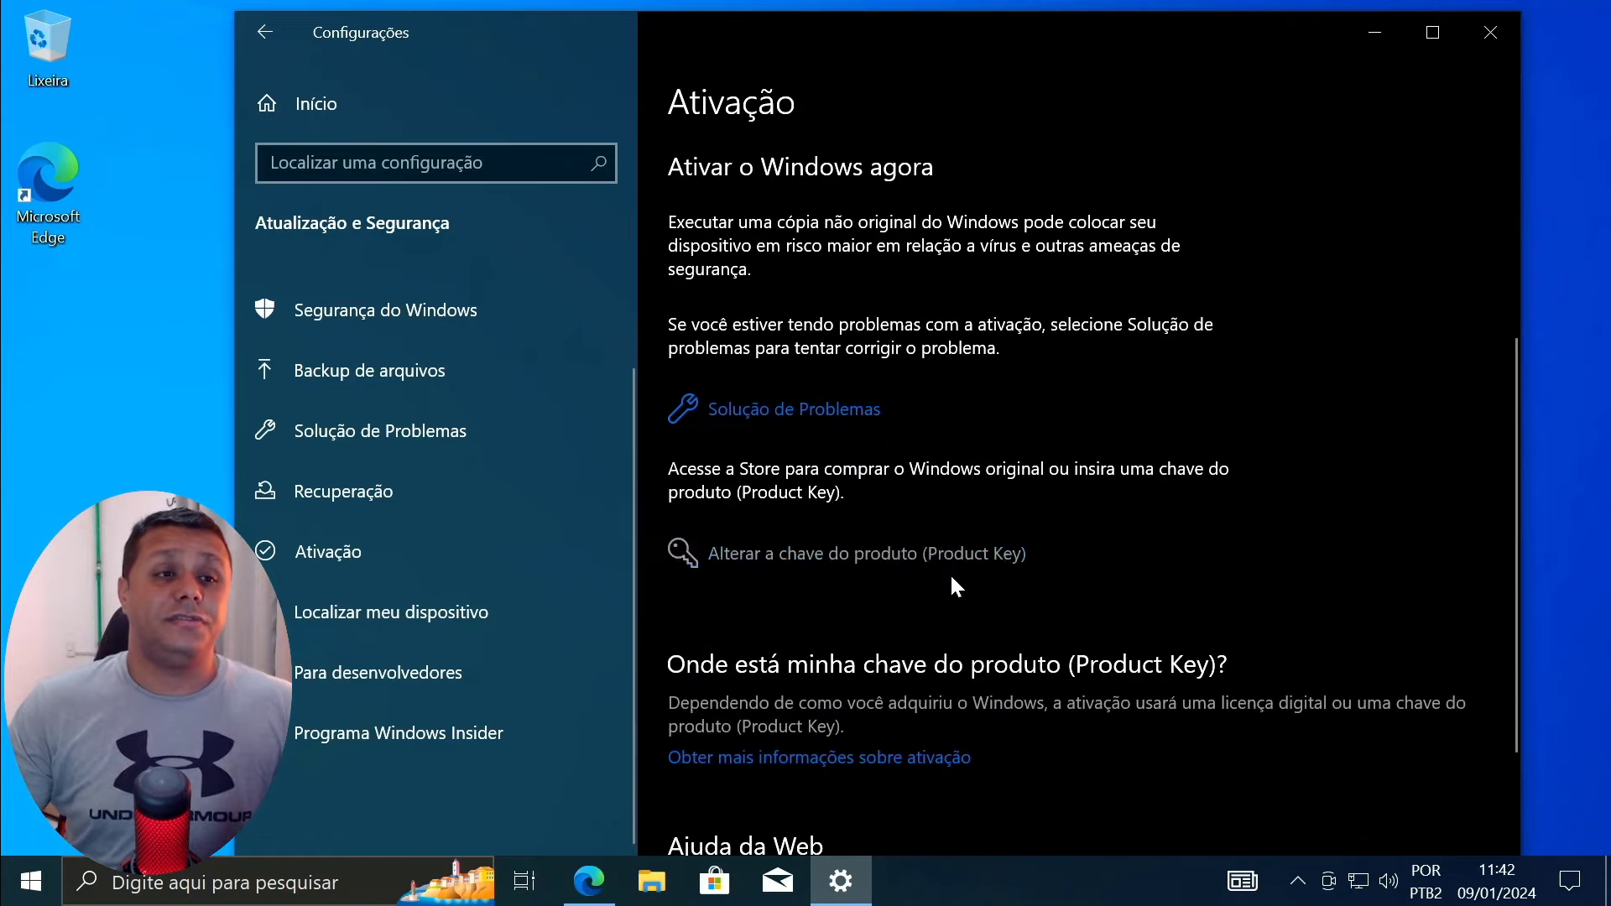
click(881, 565)
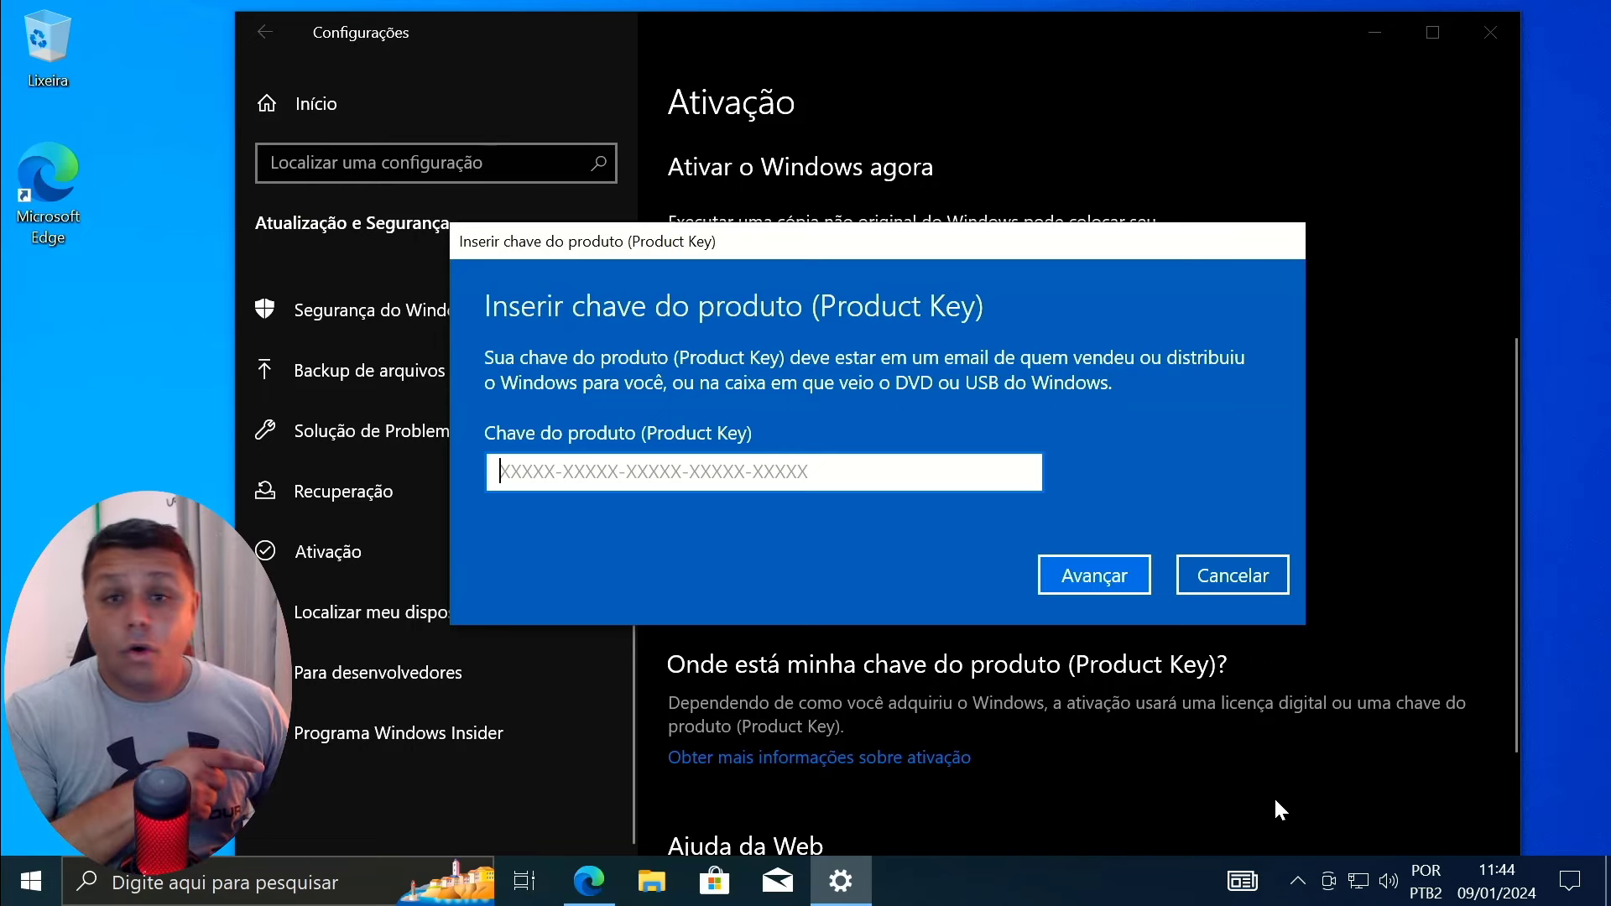
key(ctrl+v)
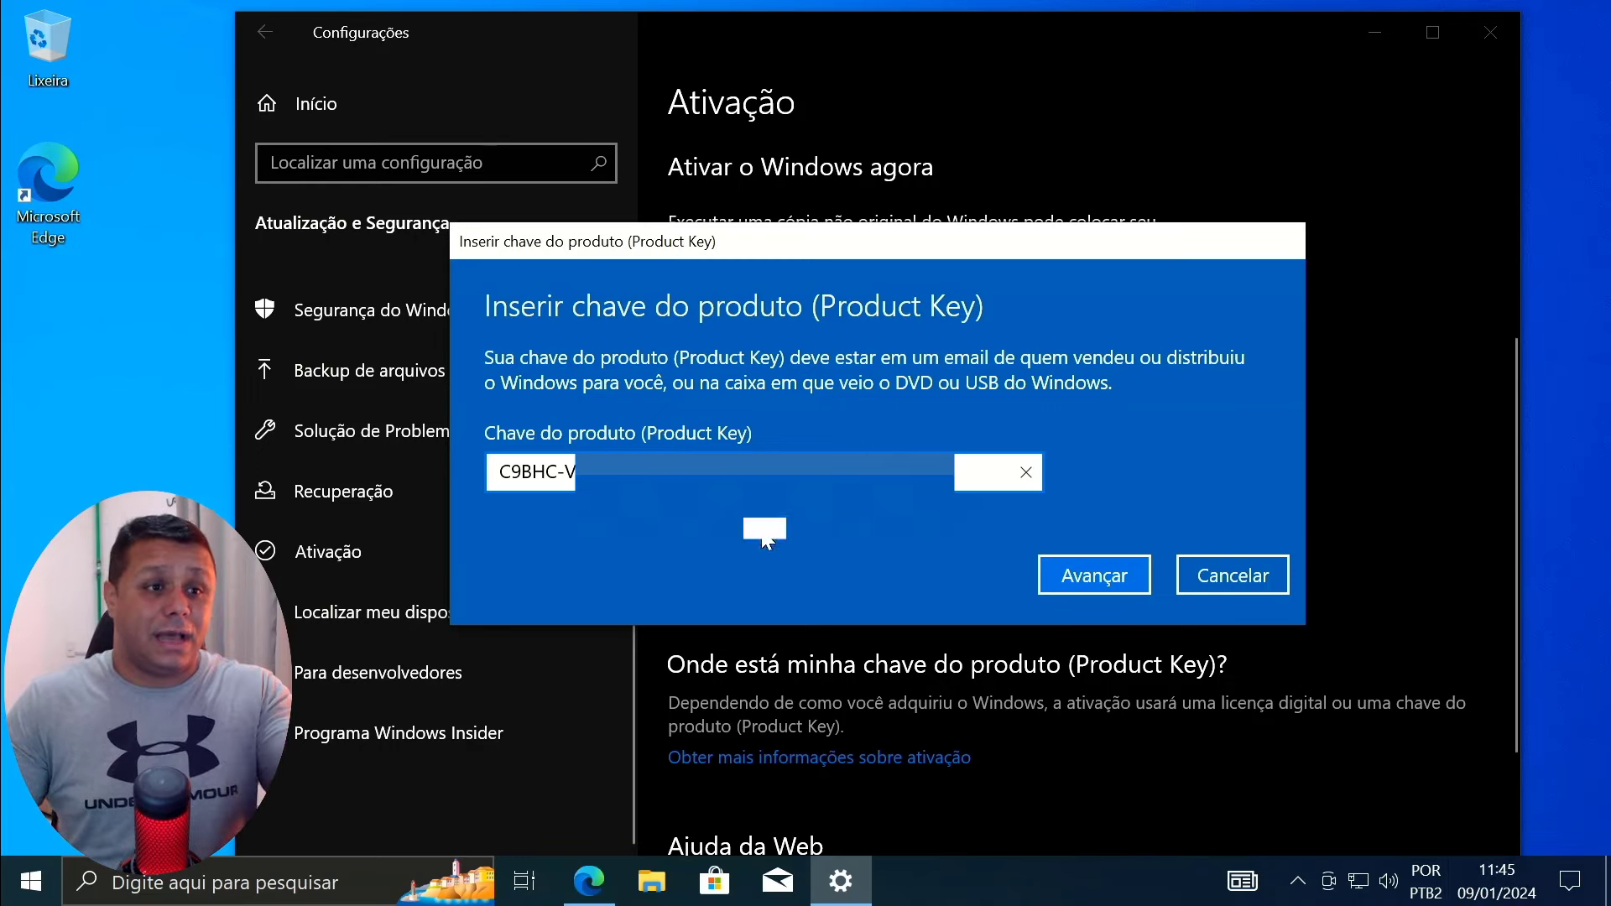
mouse_move(576, 902)
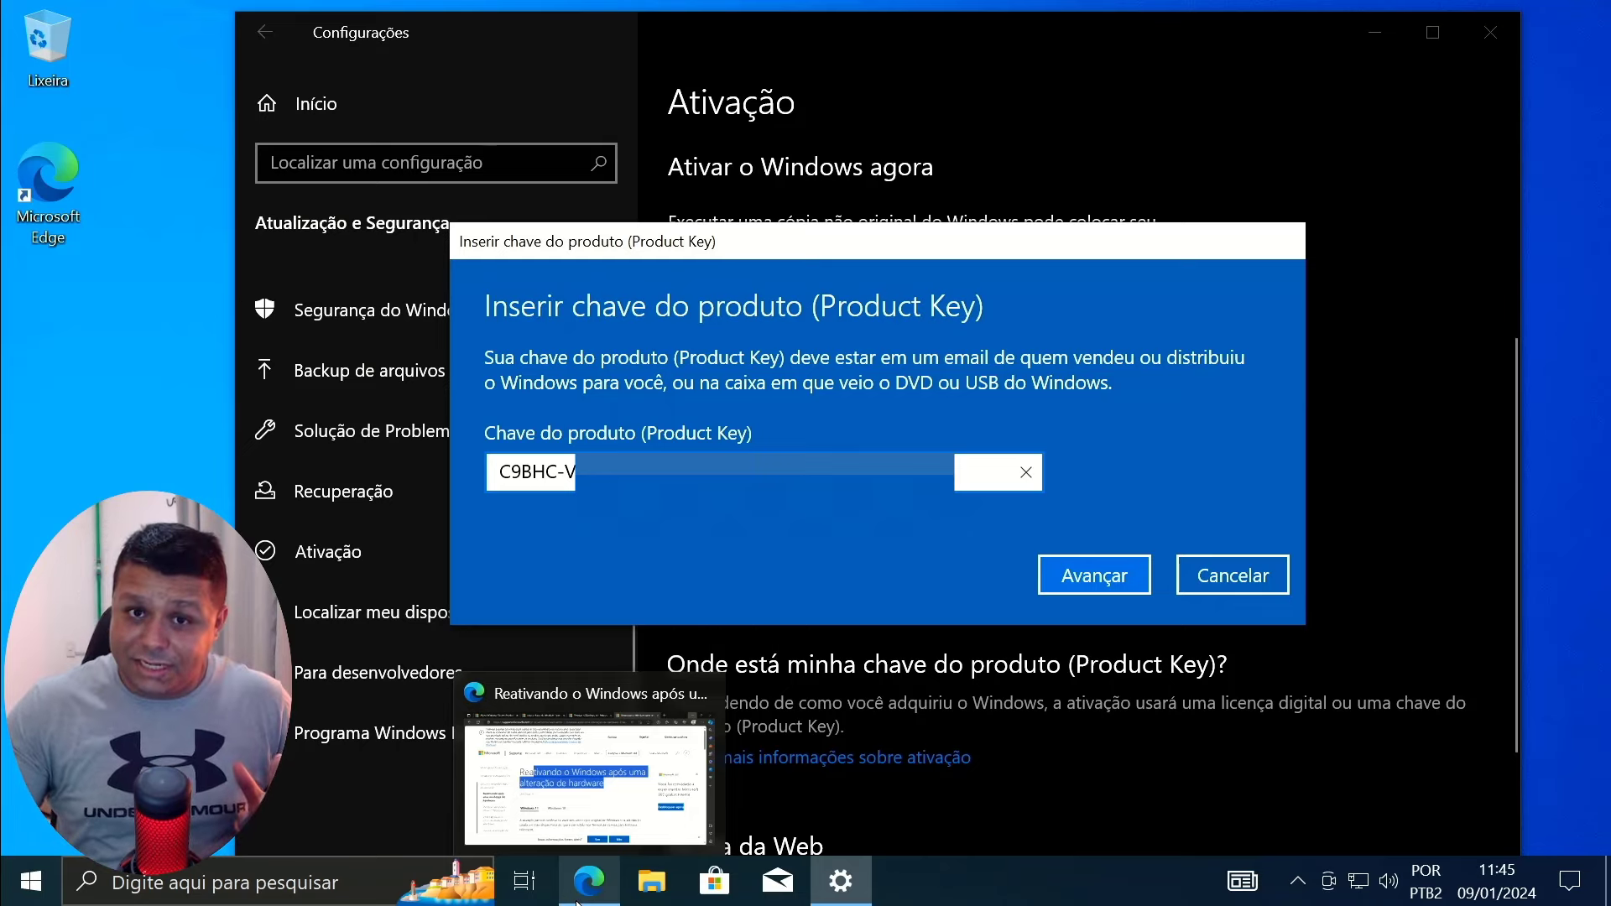
click(1096, 574)
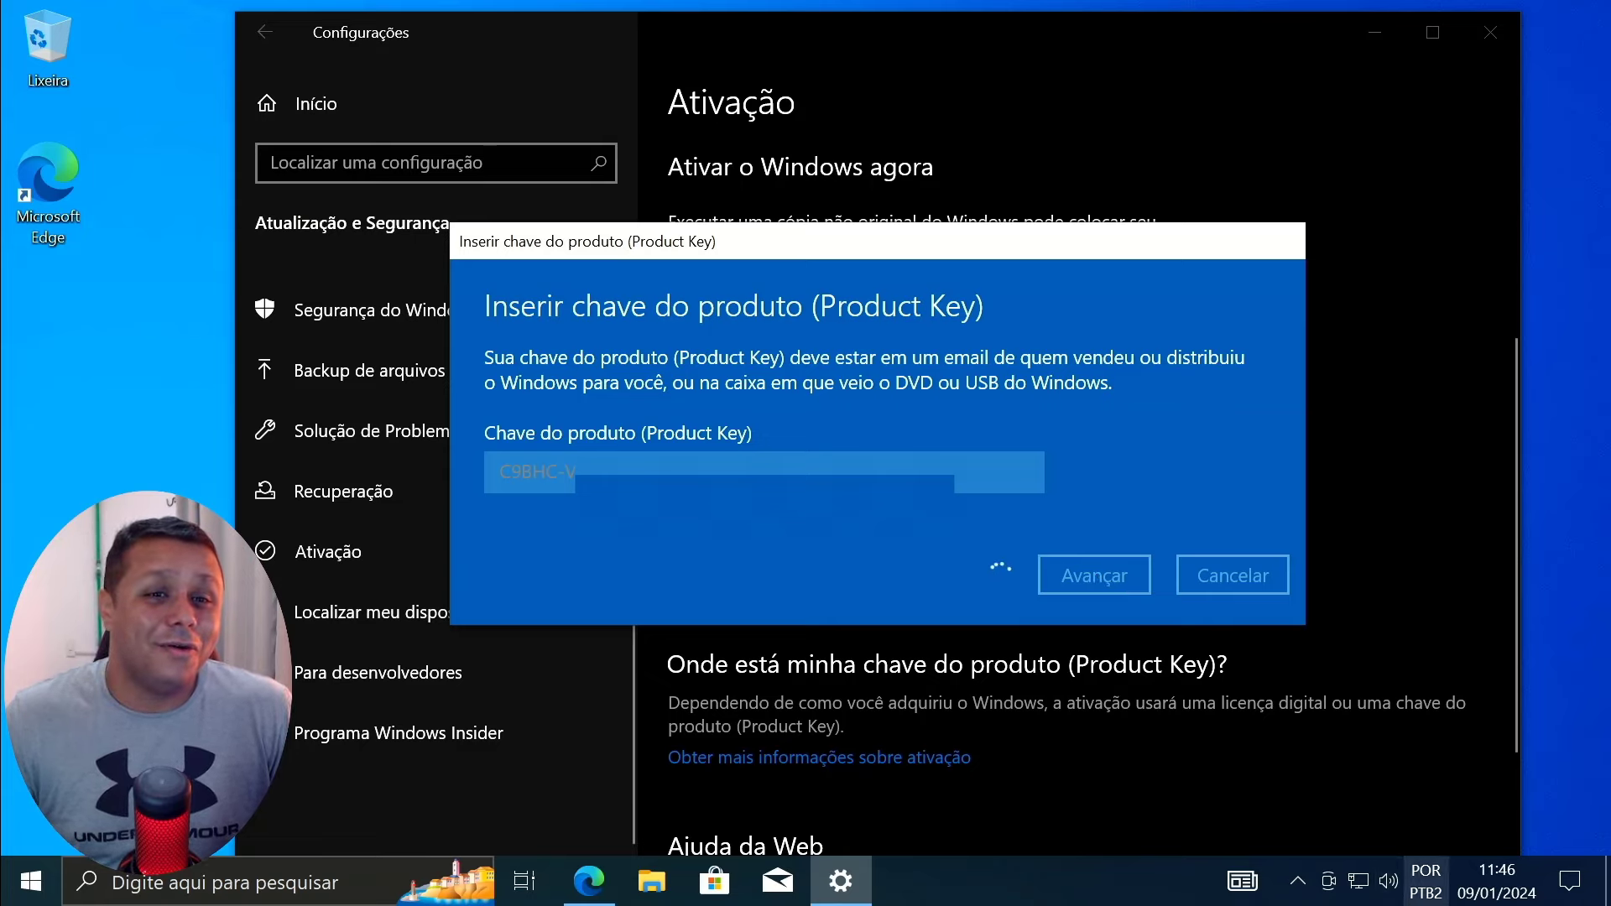
Step: Check the network connection and start activating Windows with the entered product key
click(1364, 895)
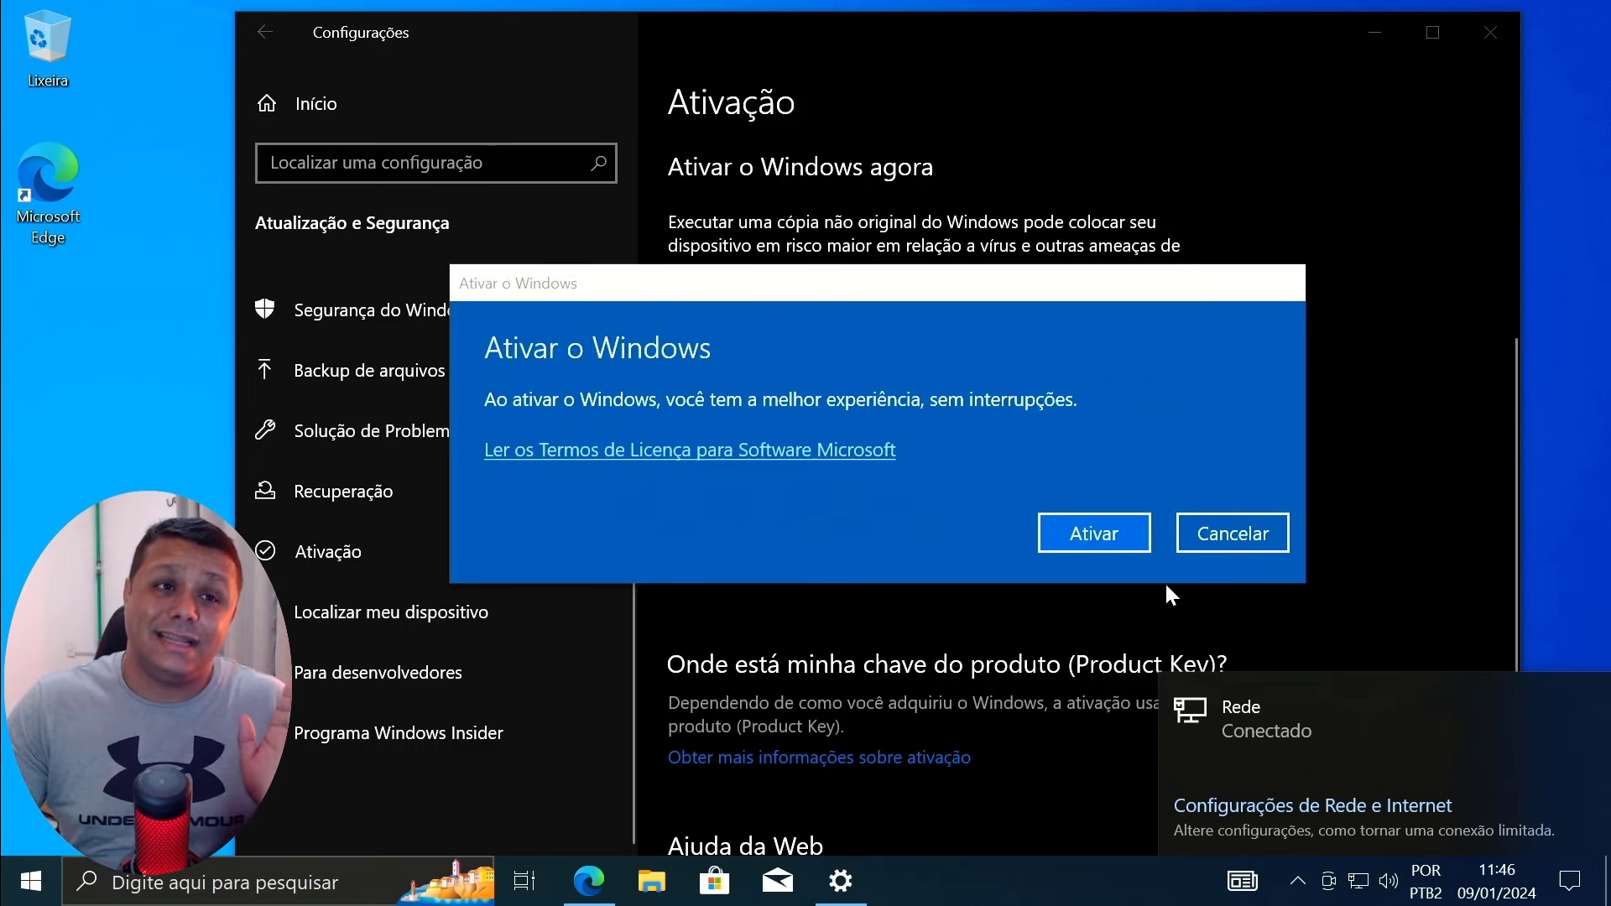
click(1119, 536)
click(1118, 537)
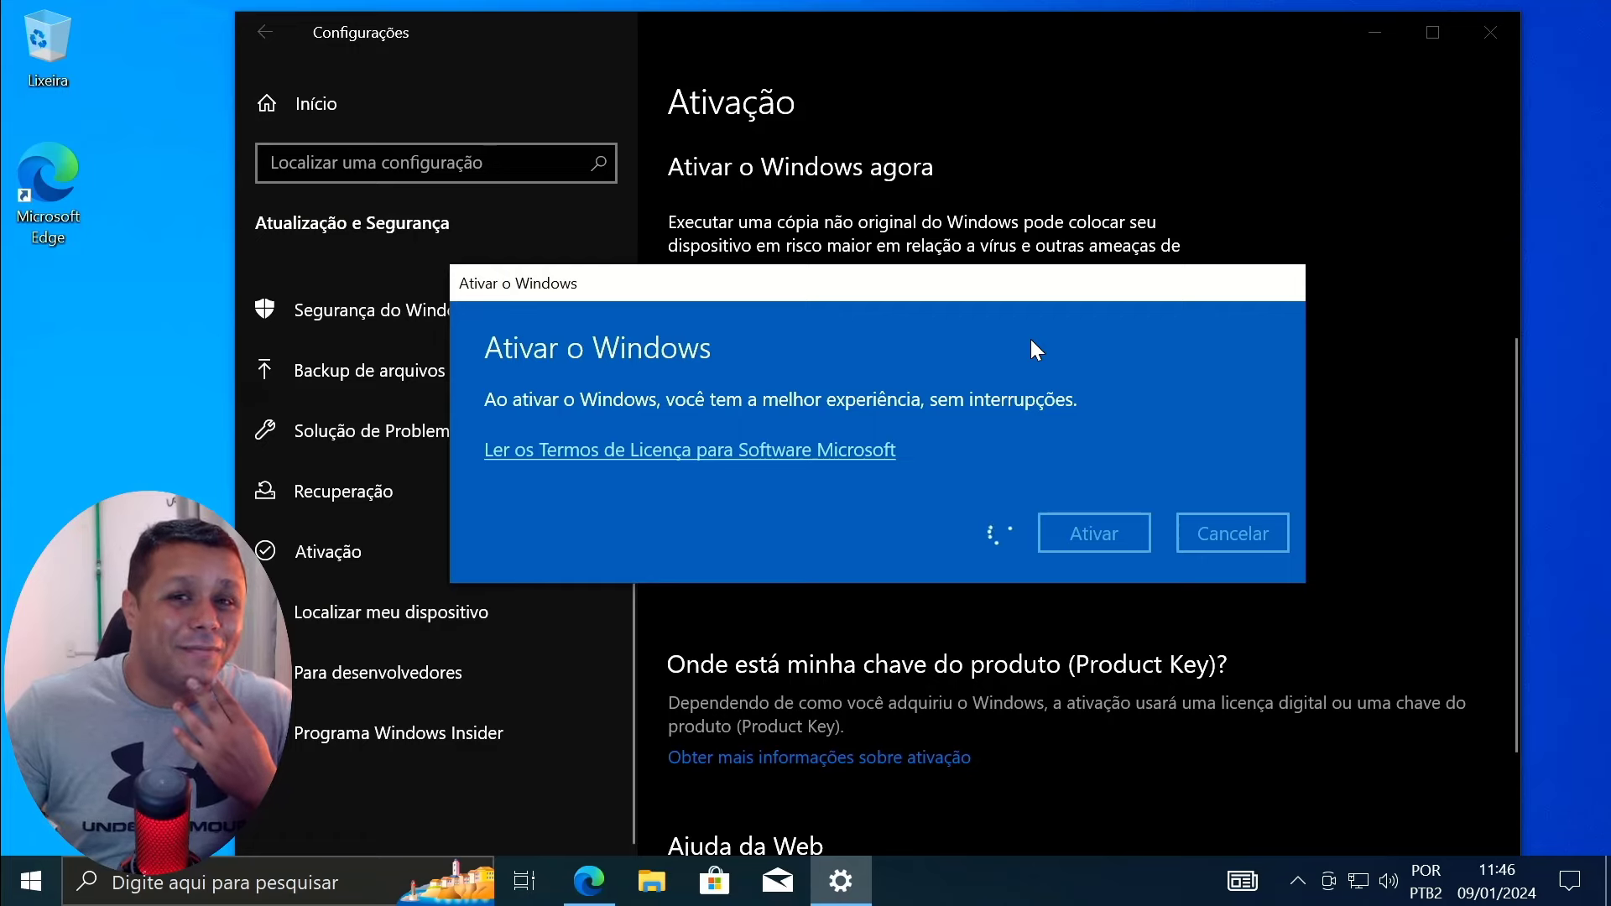
Step: Close the finished Windows activation dialog and review the activation status and current date with the Settings window maximized
drag(1047, 291, 1246, 344)
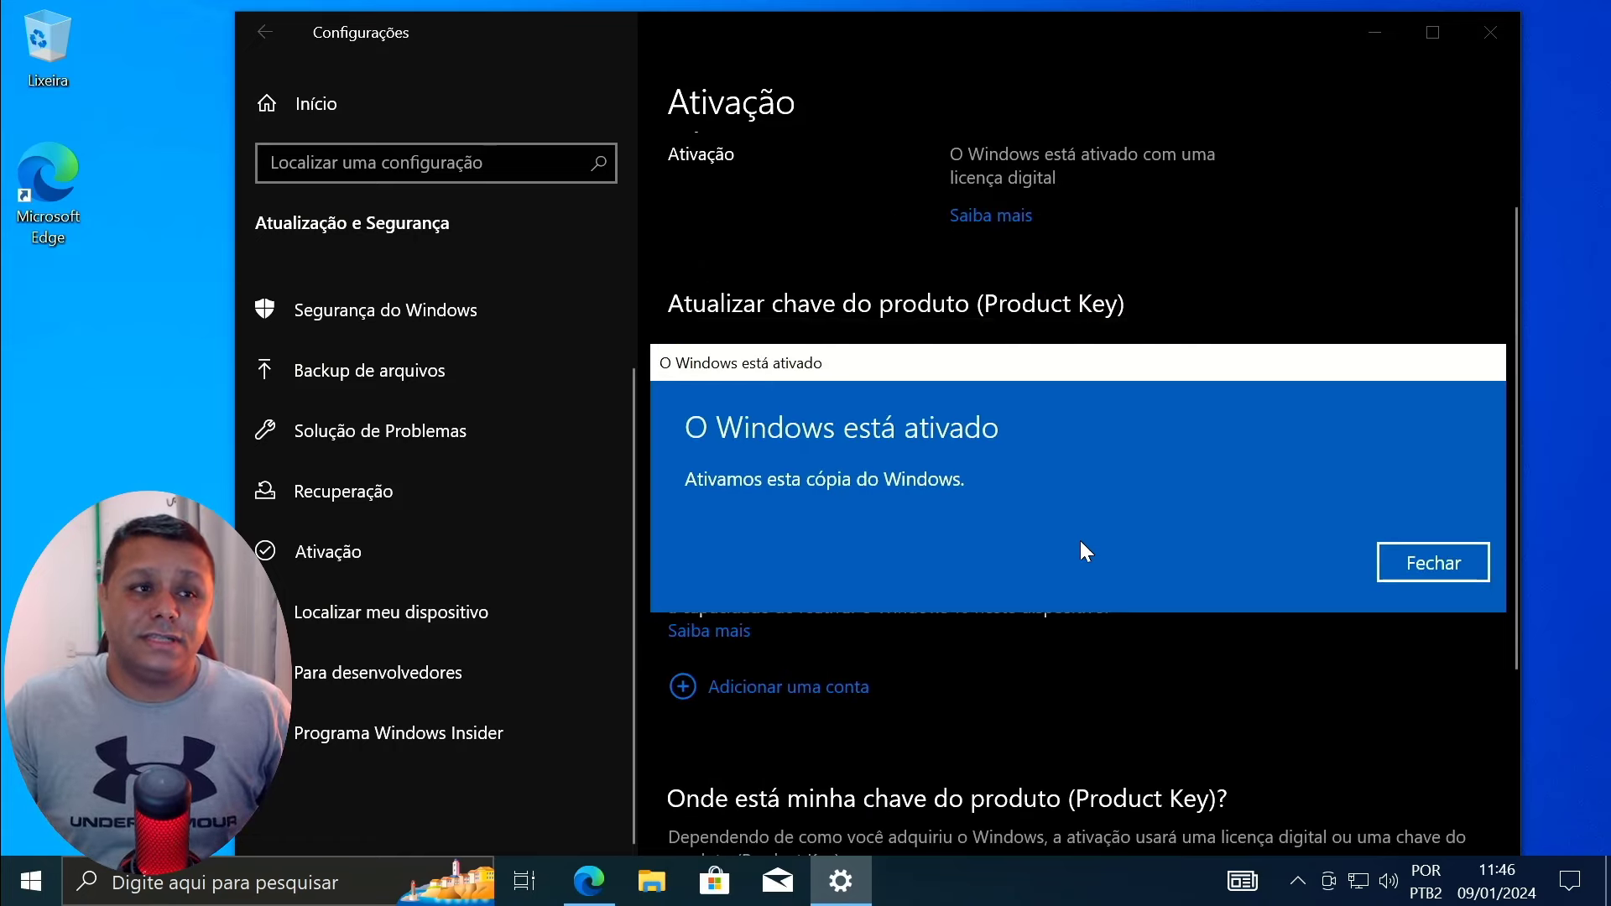
click(1424, 561)
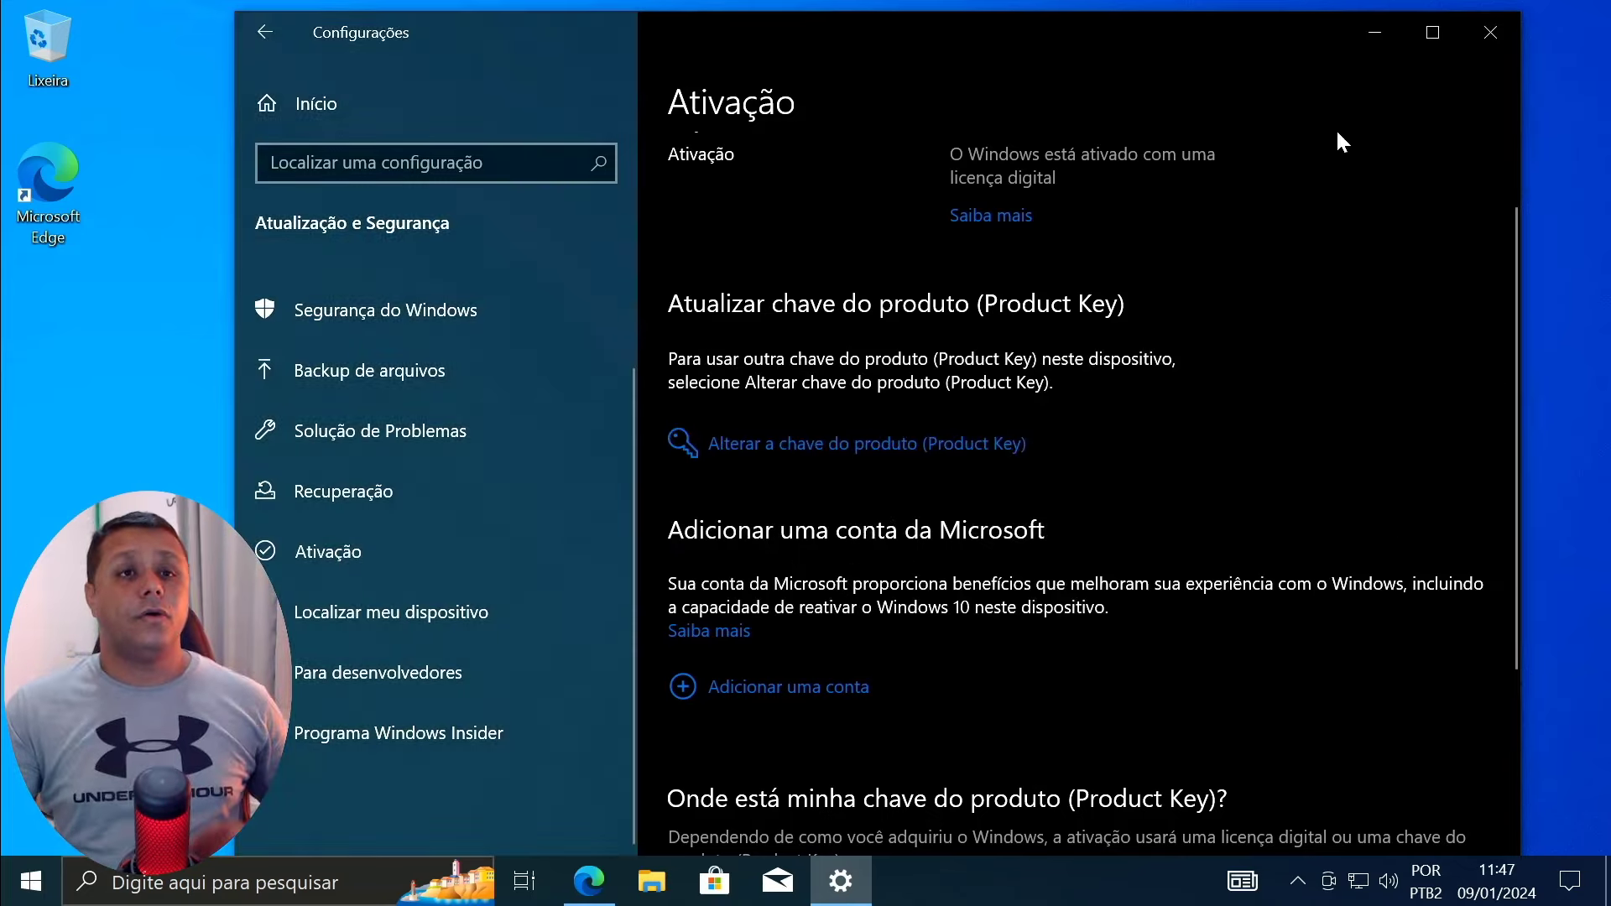
click(1421, 34)
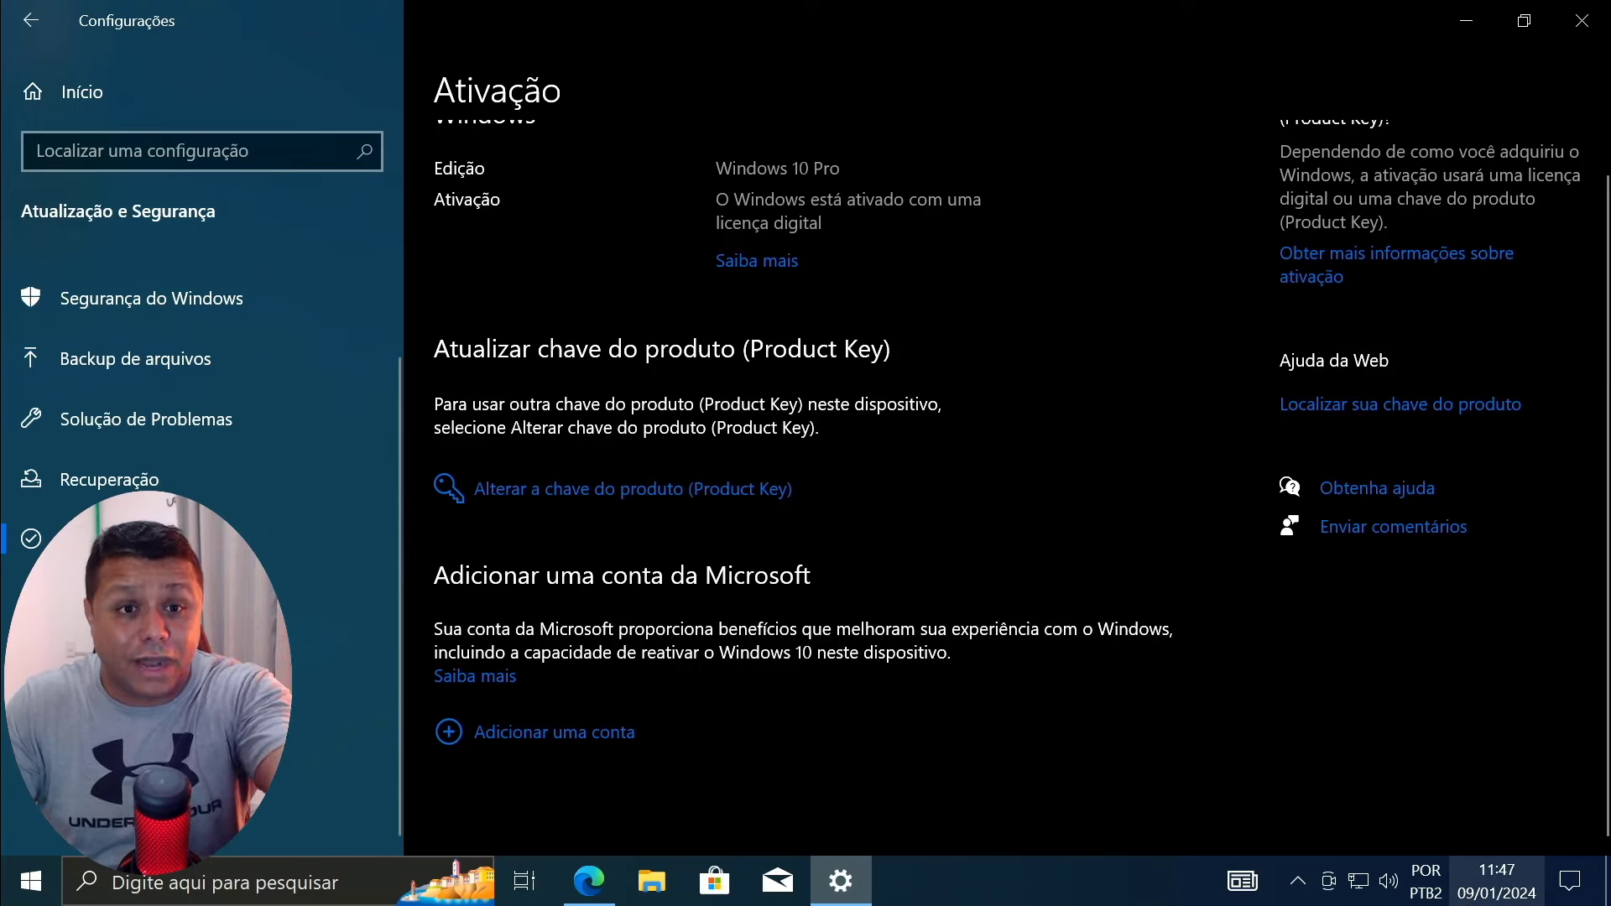
click(1485, 877)
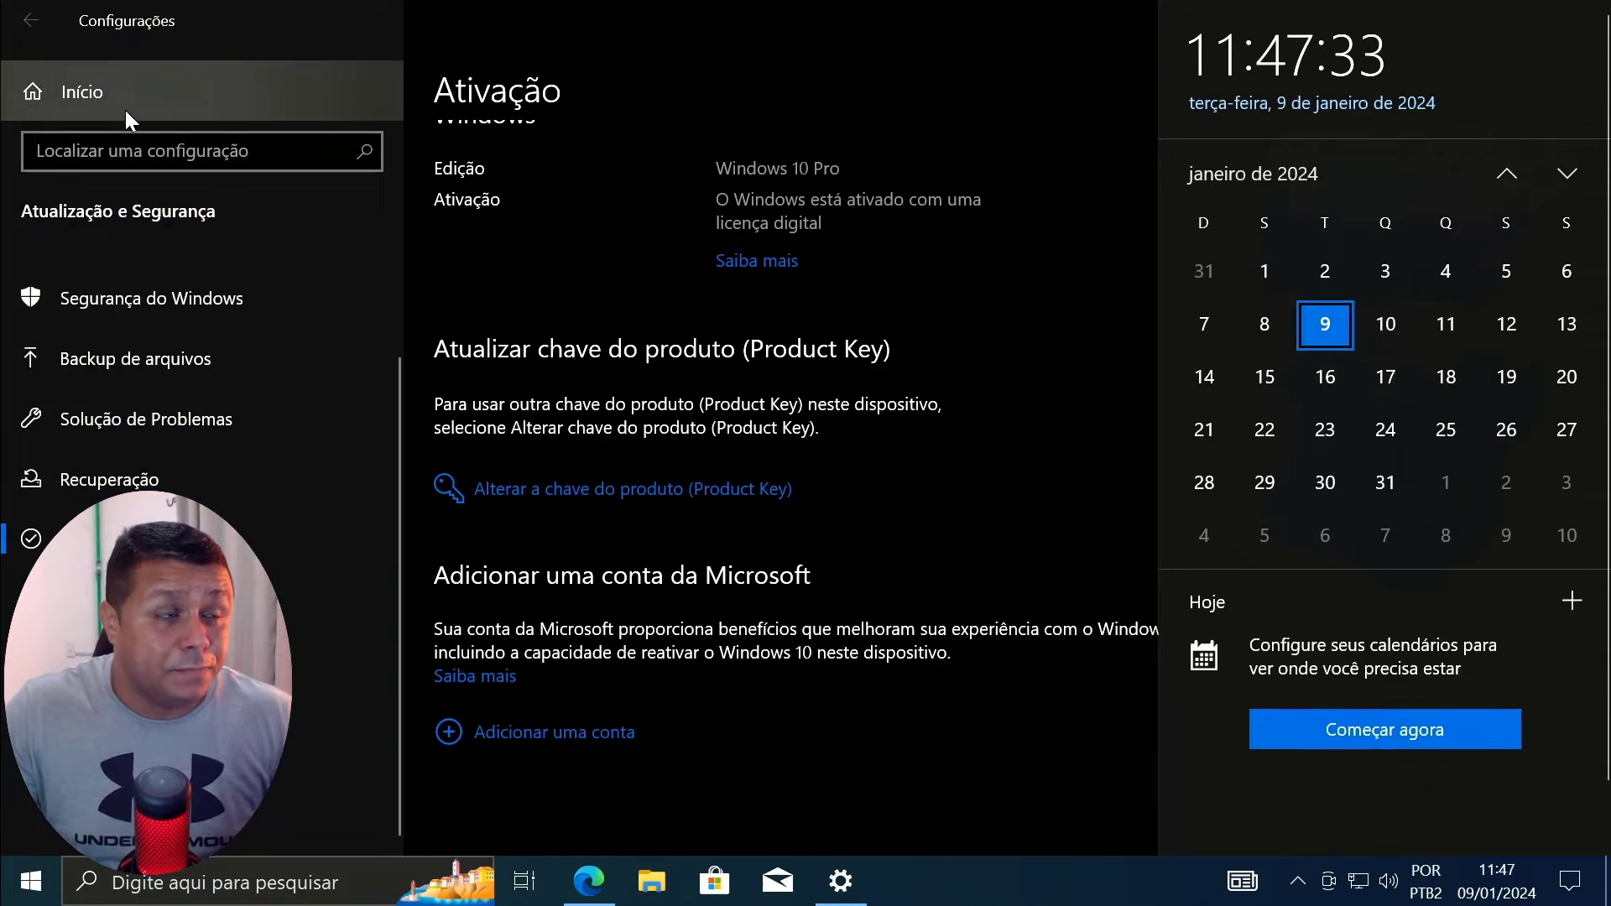
Step: Open the Microsoft account sign-in window from the Settings home page and move it clear of the local account details
click(104, 92)
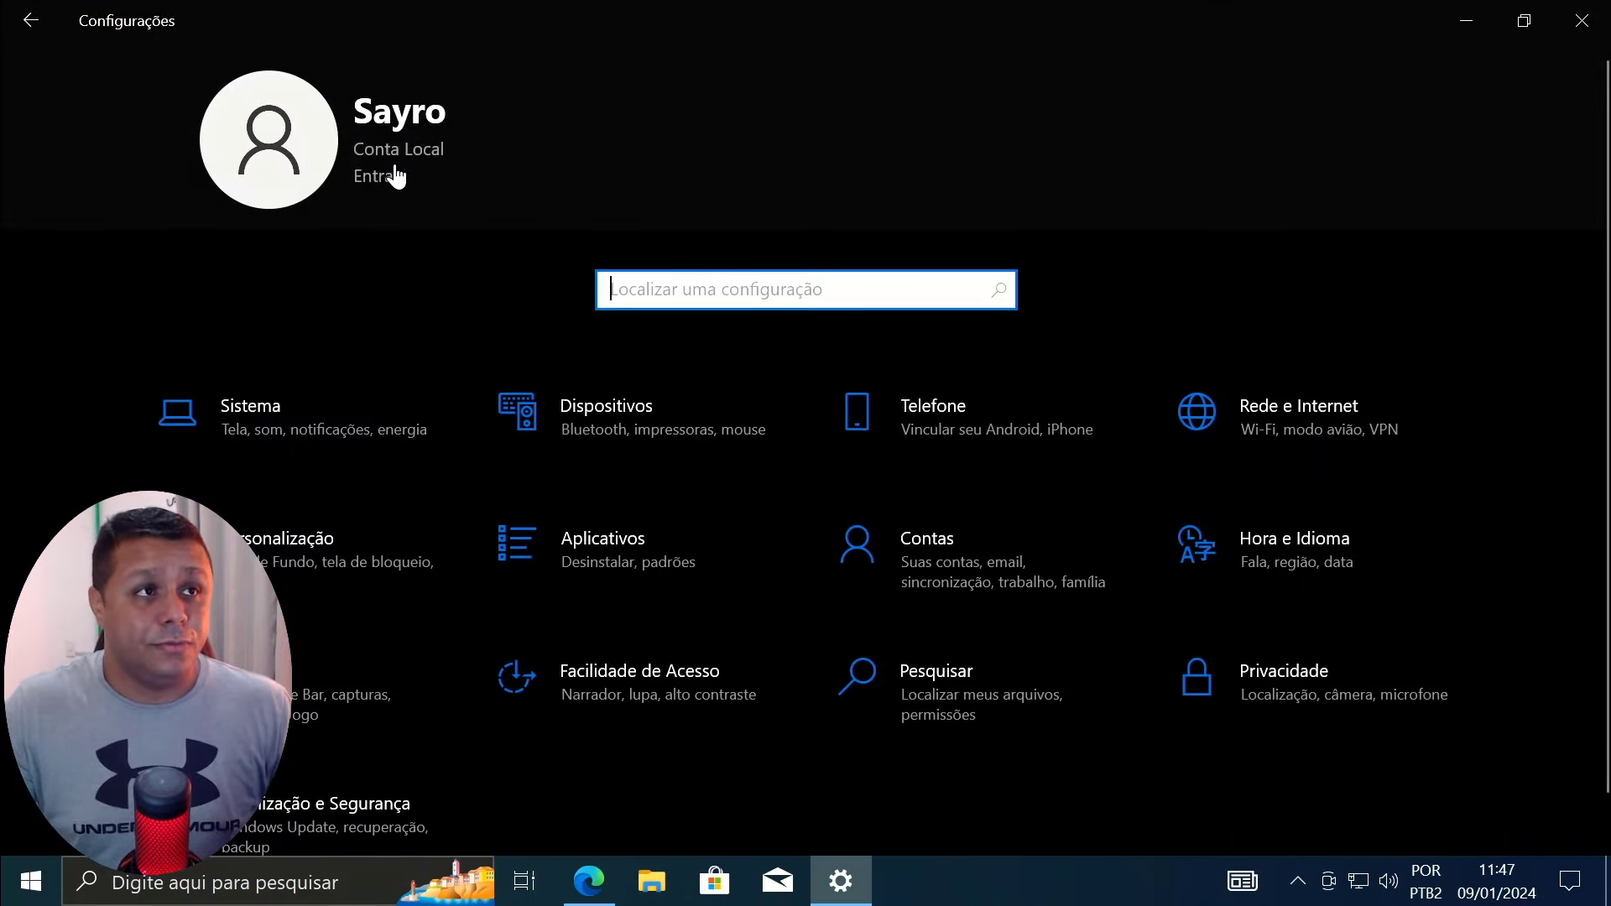
click(373, 180)
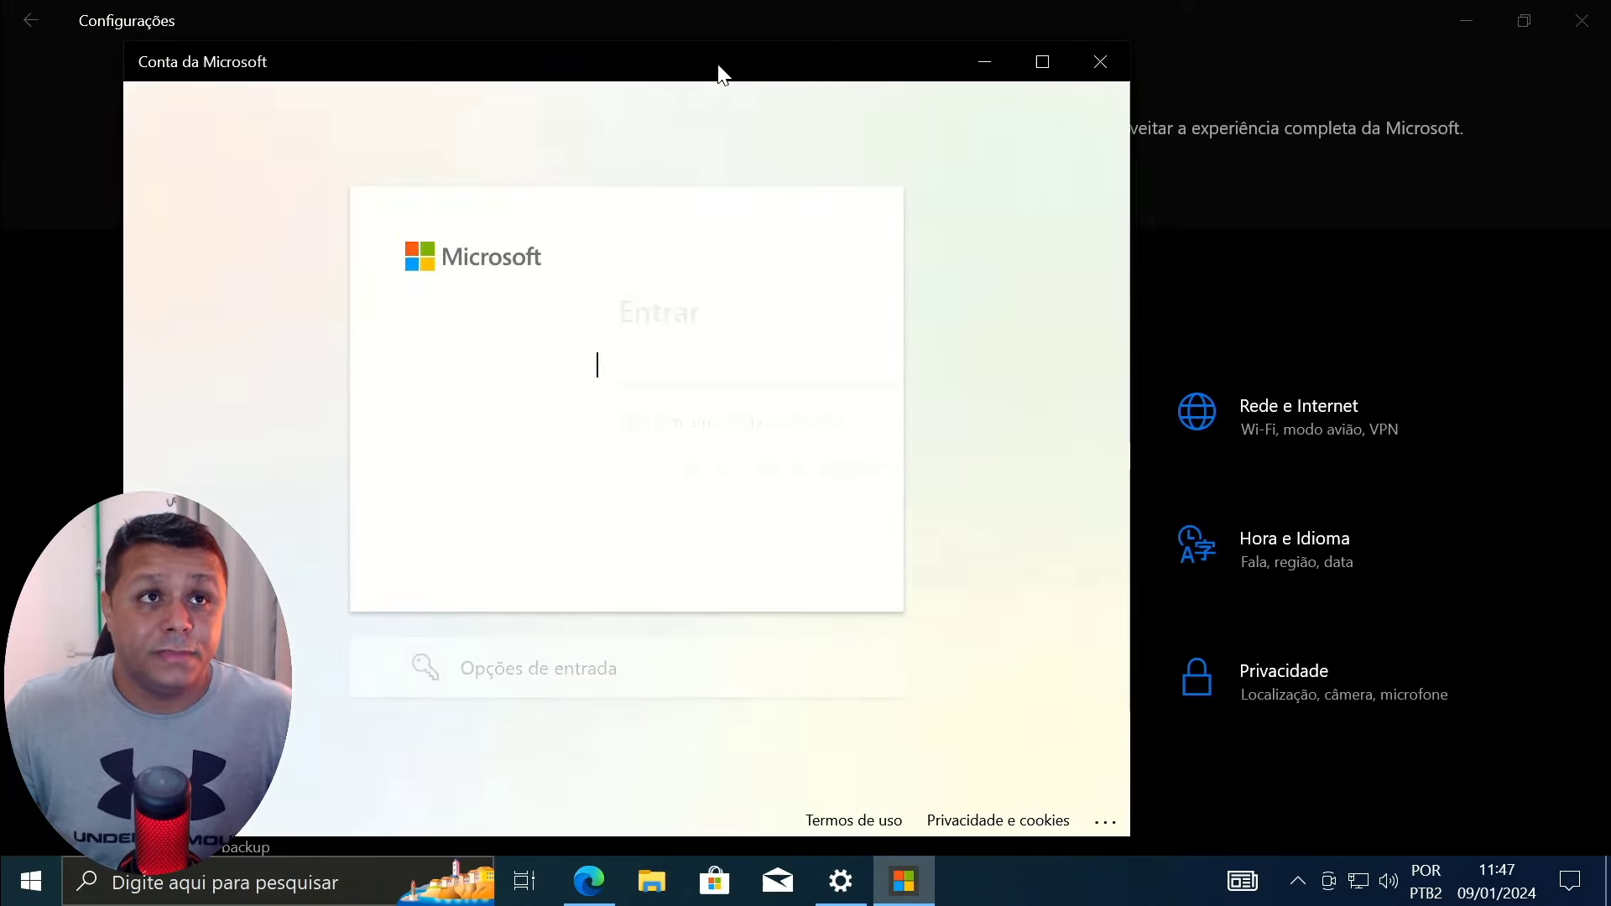
drag(719, 72, 1047, 71)
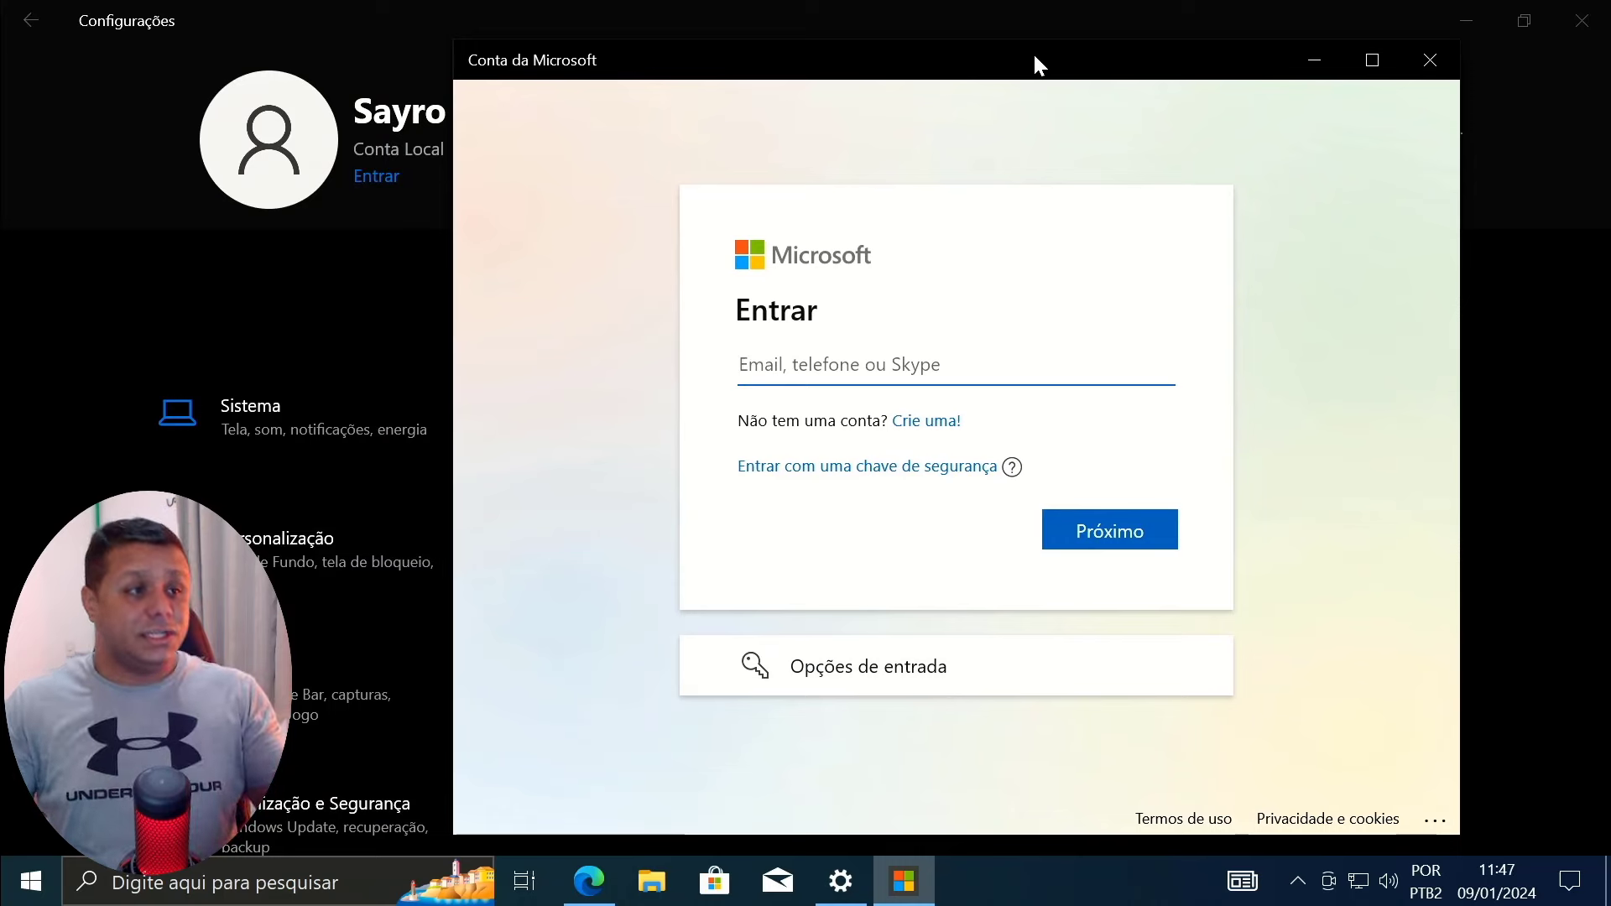